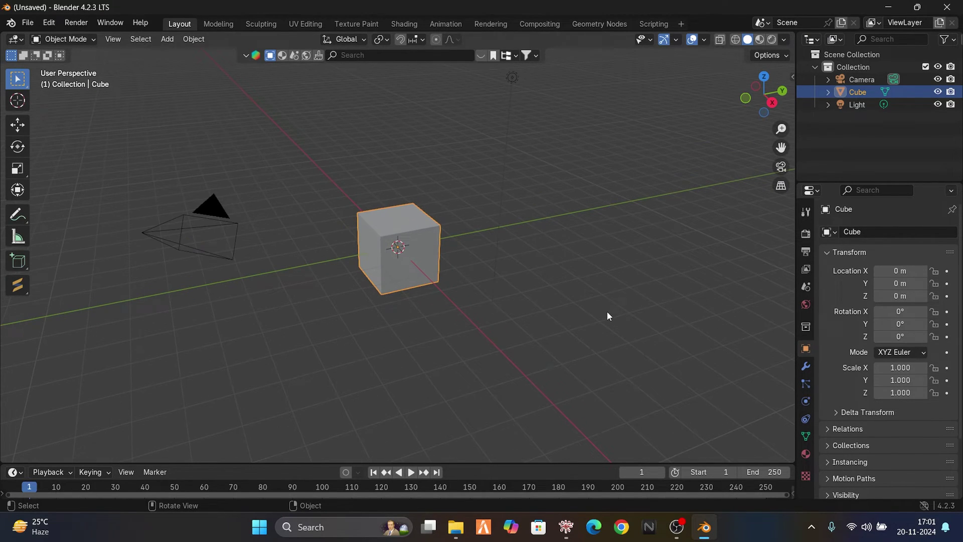
Box-select the default Camera, Cube and Light and delete all three
middle_click_drag(608, 315, 600, 279)
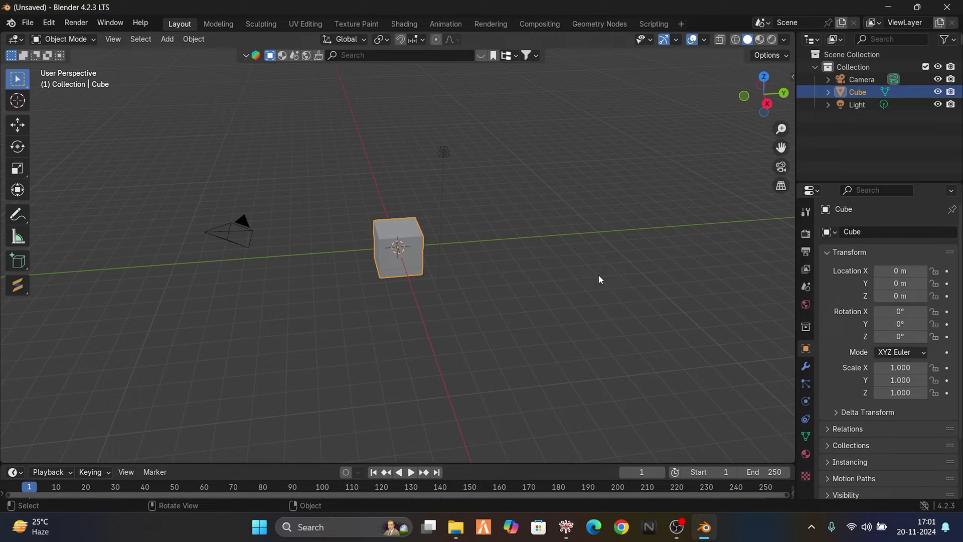
left_click_drag(208, 154, 510, 330)
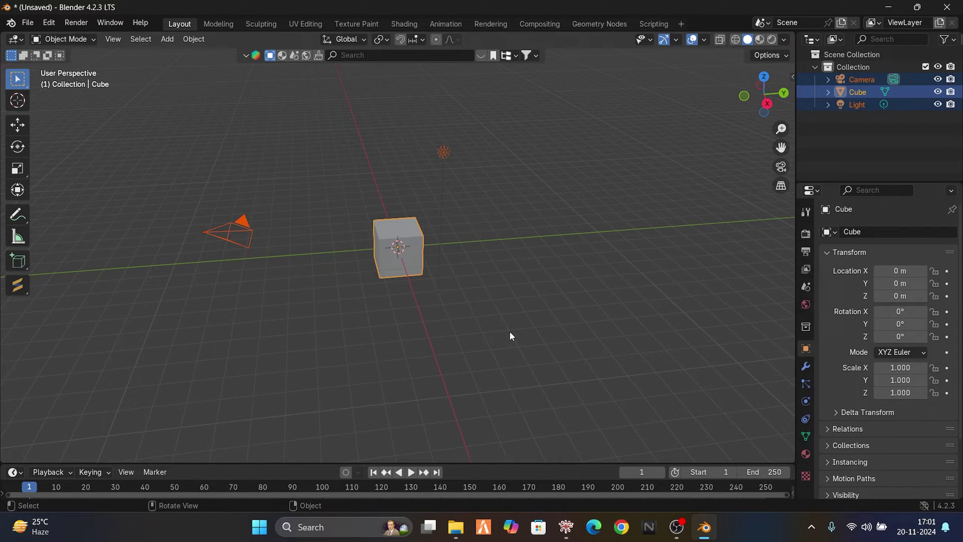
key("Delete")
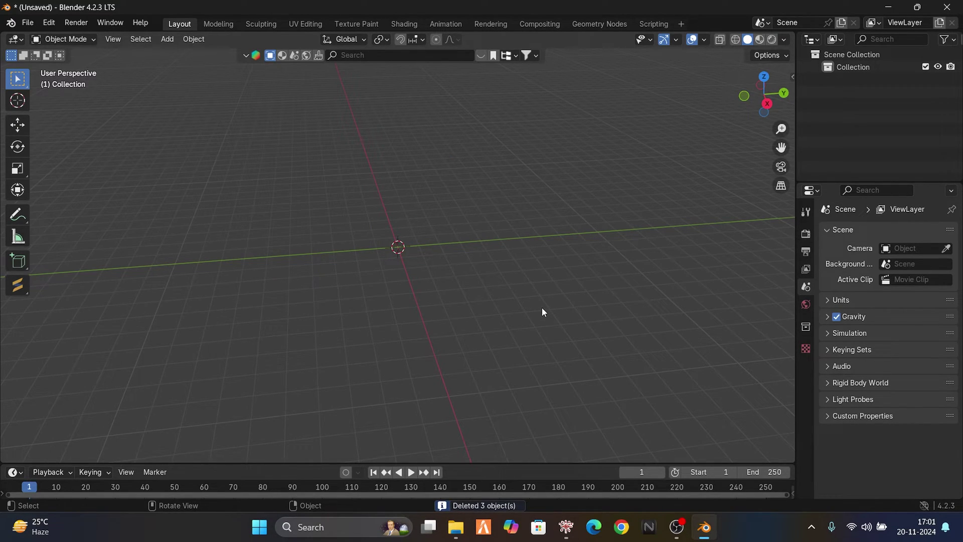
left_click(888, 7)
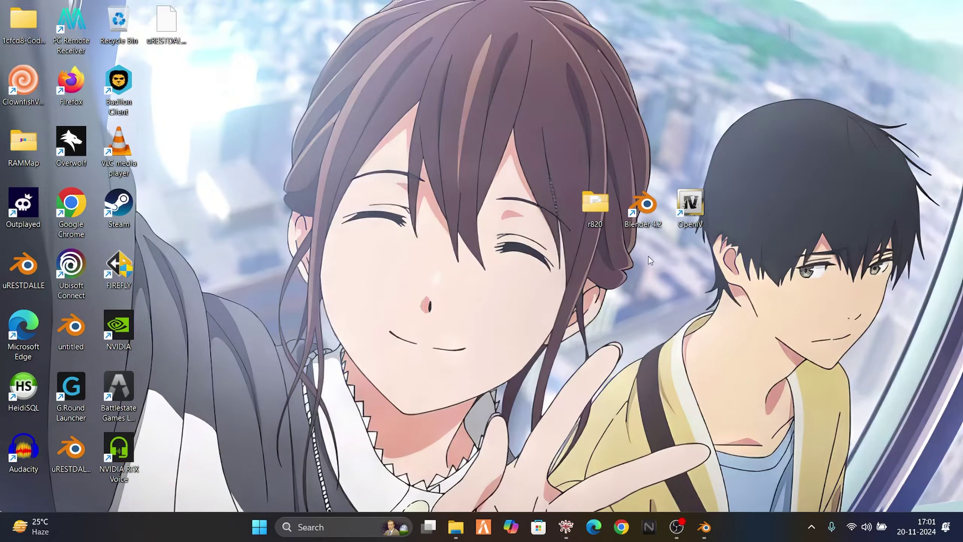
left_click_drag(558, 248, 603, 182)
left_click(606, 260)
left_click_drag(694, 267, 780, 121)
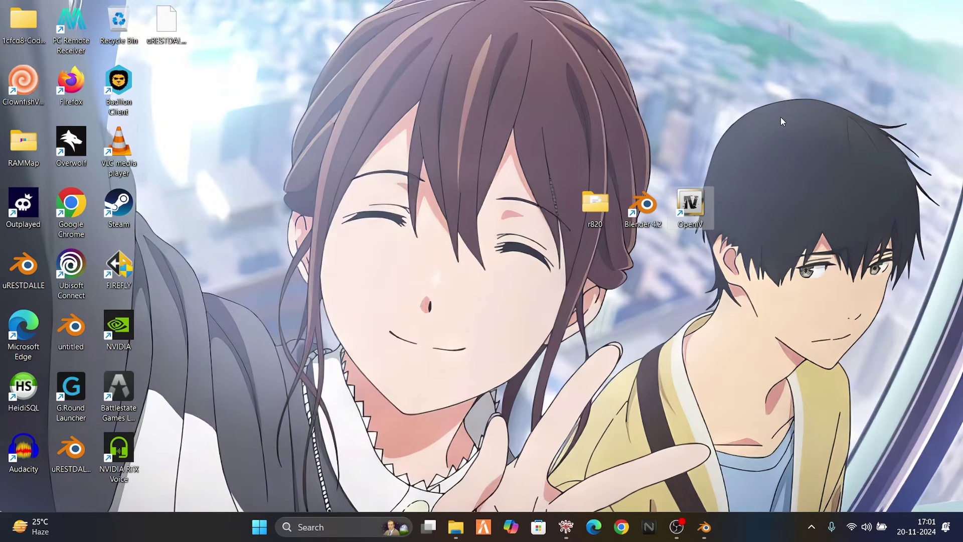
left_click(566, 526)
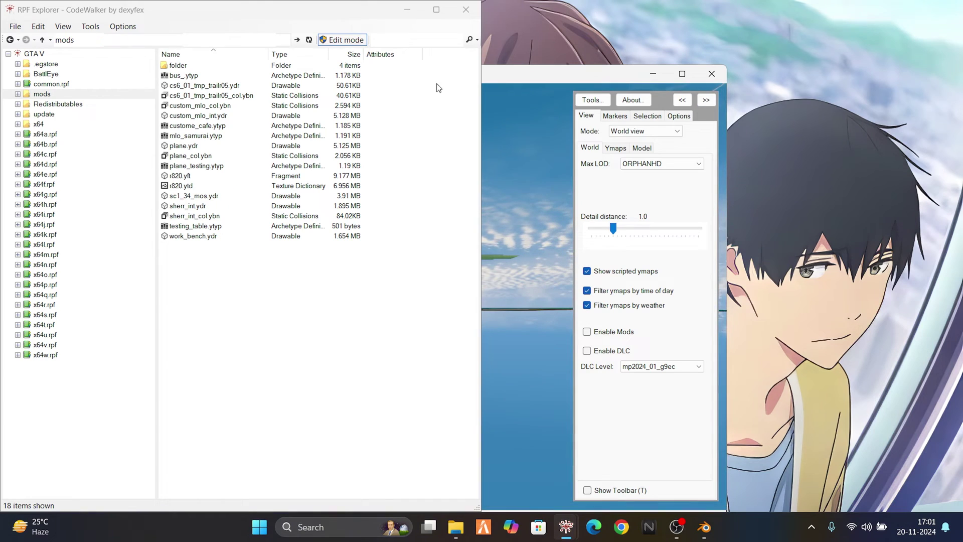
left_click(407, 9)
left_click(652, 74)
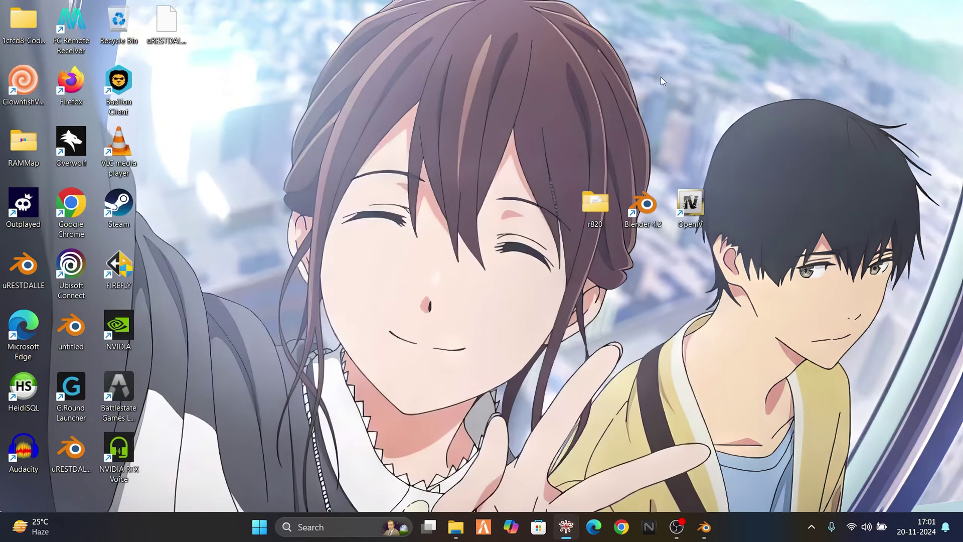
Open r820 > stream and scroll its 28 items, including r820.yft and the YTD file
double_click(586, 206)
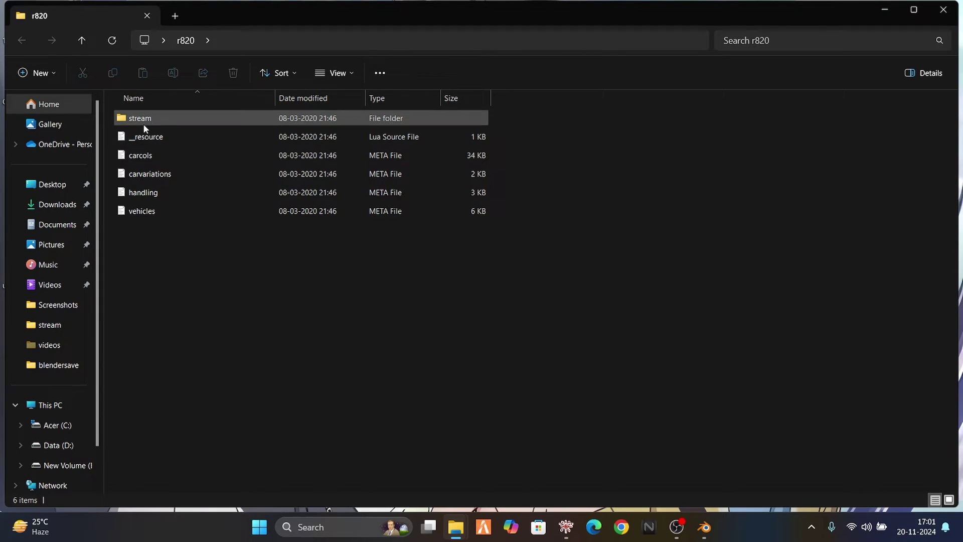
double_click(143, 123)
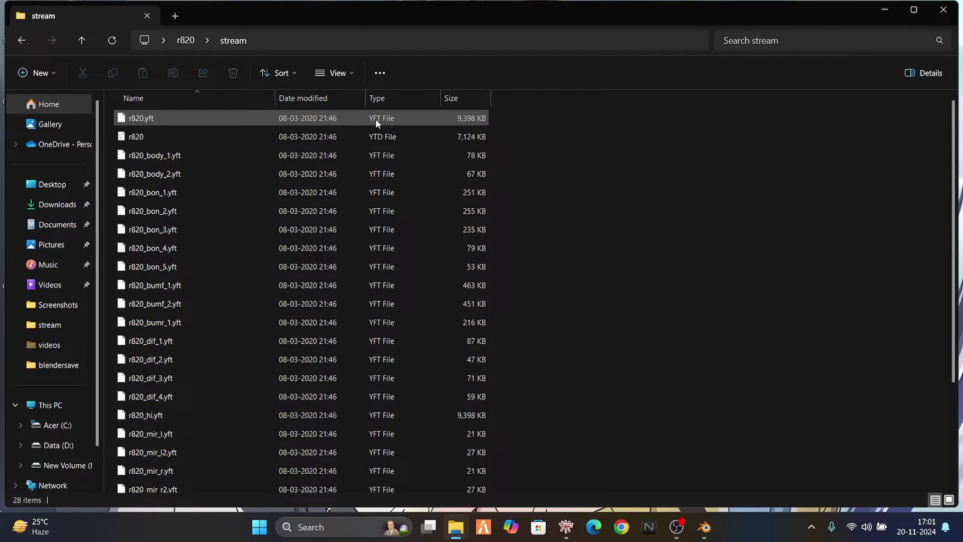
scroll(359, 215, "down", 3)
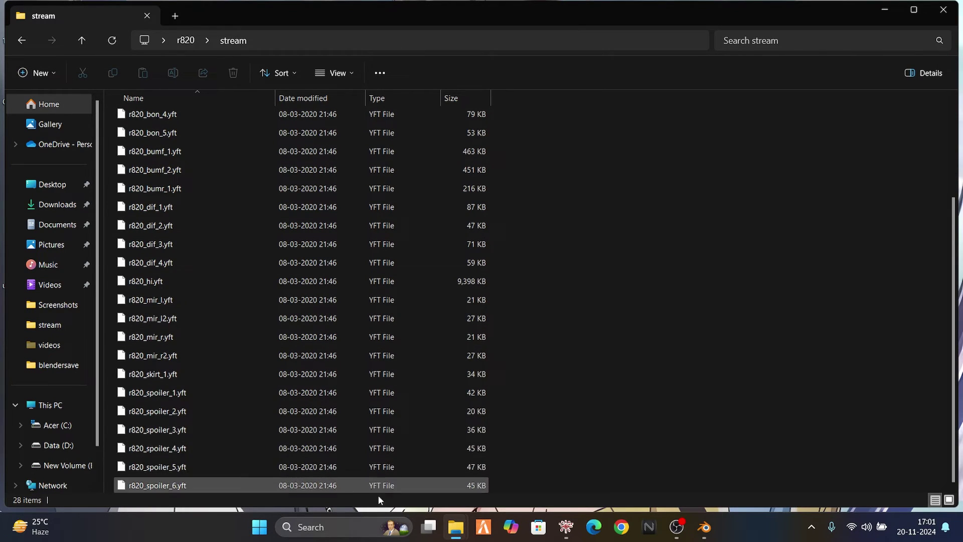
scroll(647, 243, "up", 3)
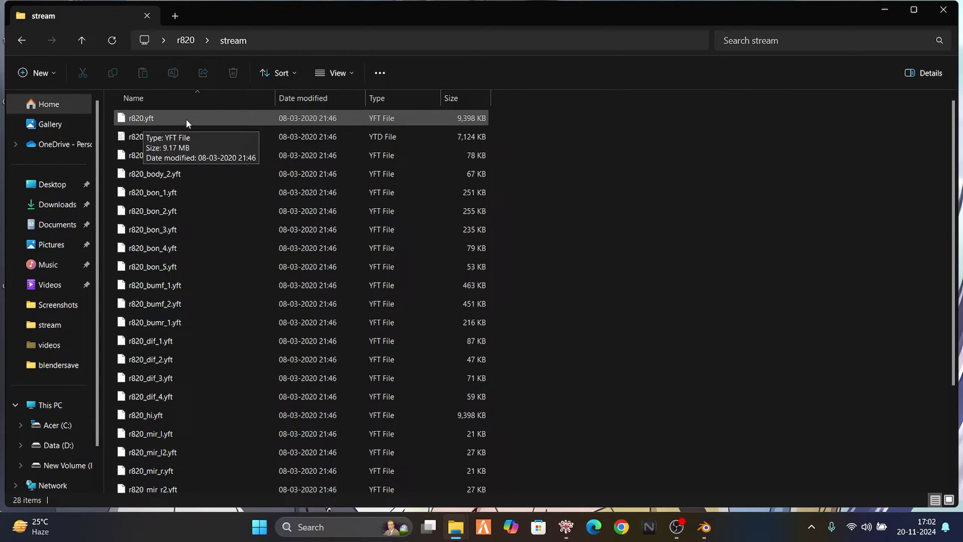
Switch to CodeWalker, open r820.yft in the model viewer, orbit the white car, then close it
left_click(882, 11)
left_click(557, 524)
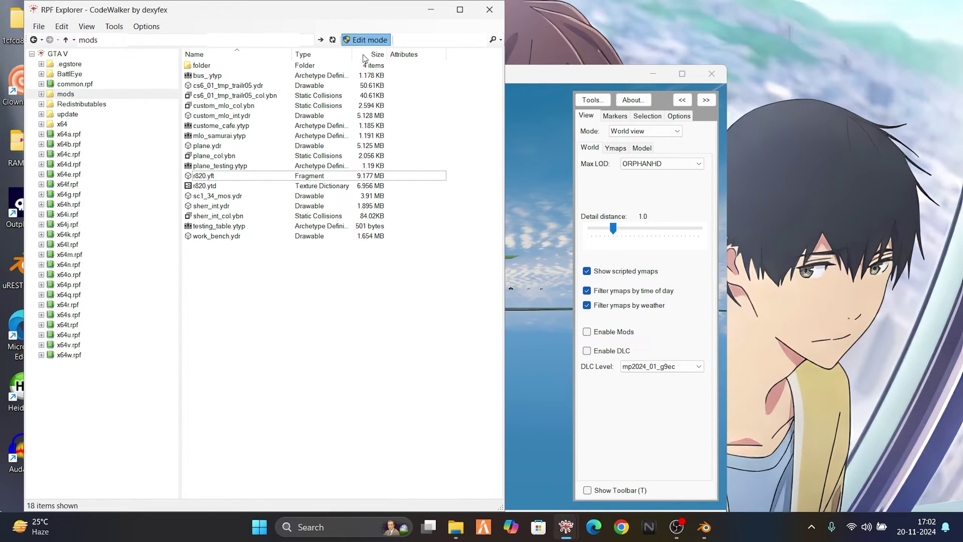
left_click(213, 177)
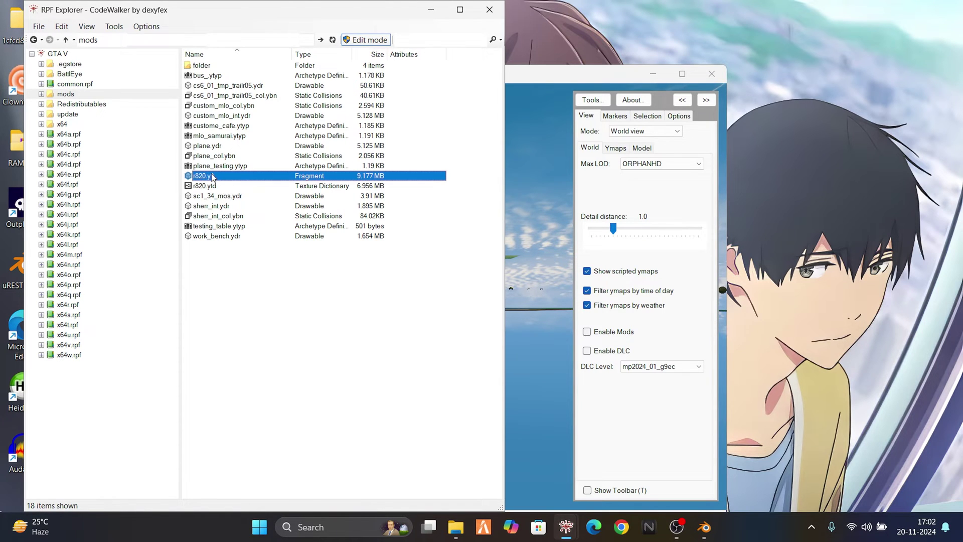
double_click(213, 176)
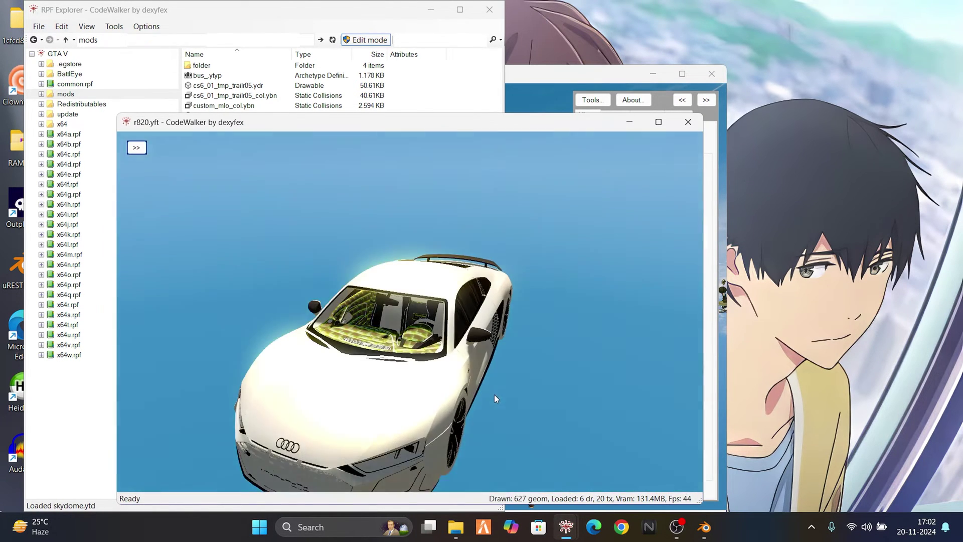
left_click_drag(494, 394, 455, 369)
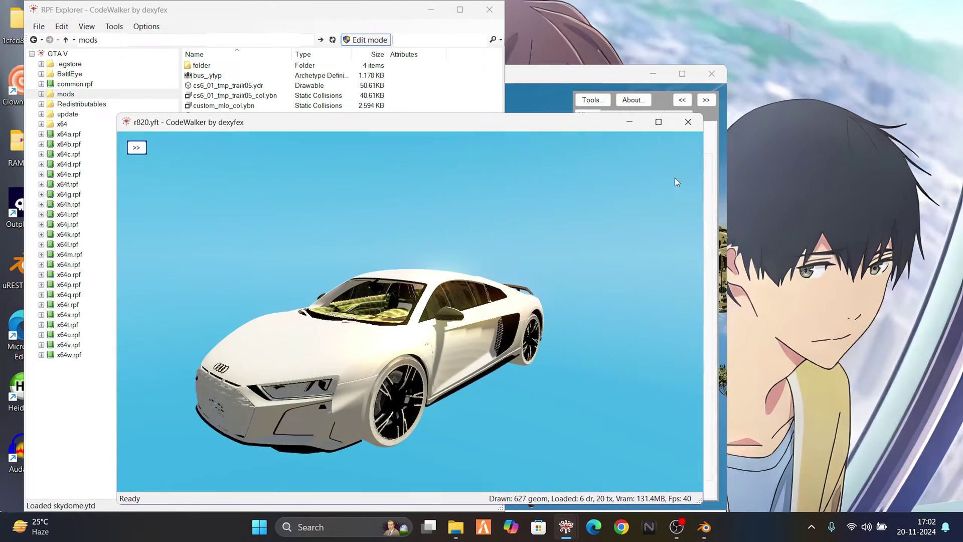
left_click(688, 122)
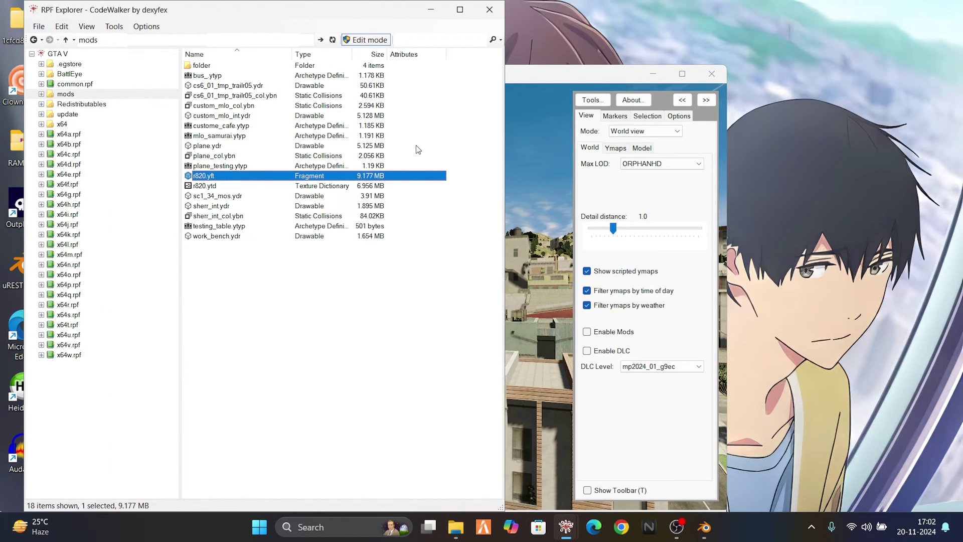
Export r820.yft as XML into the Desktop's r820 folder
right_click(211, 176)
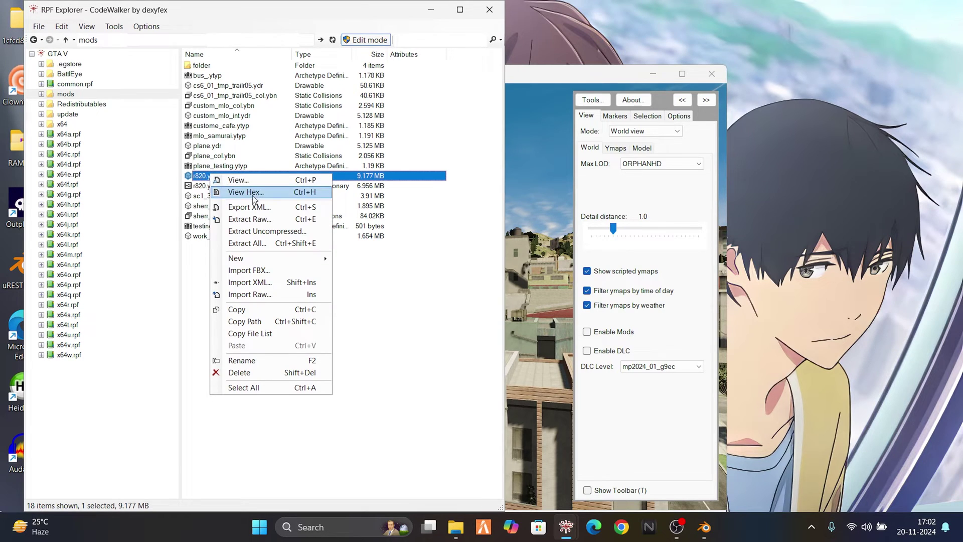
left_click(265, 207)
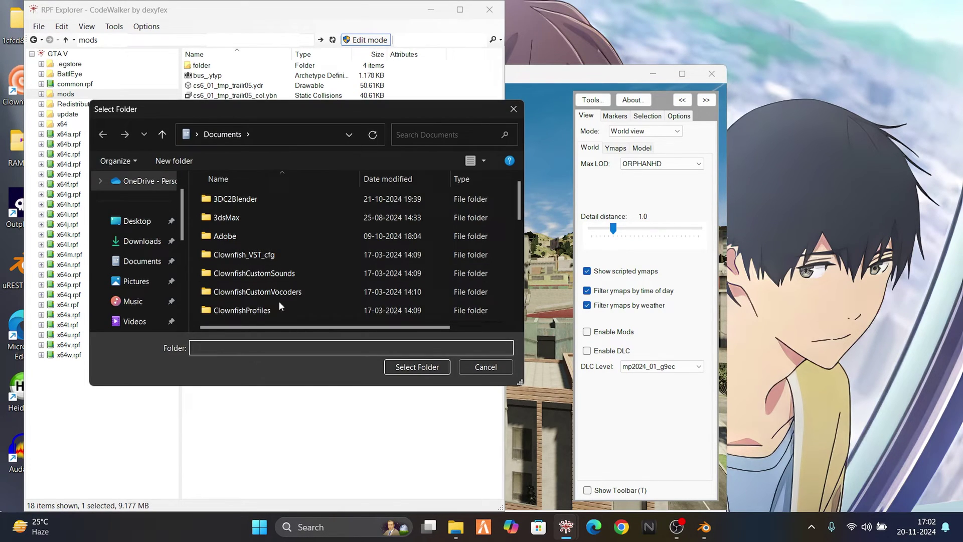
left_click(135, 221)
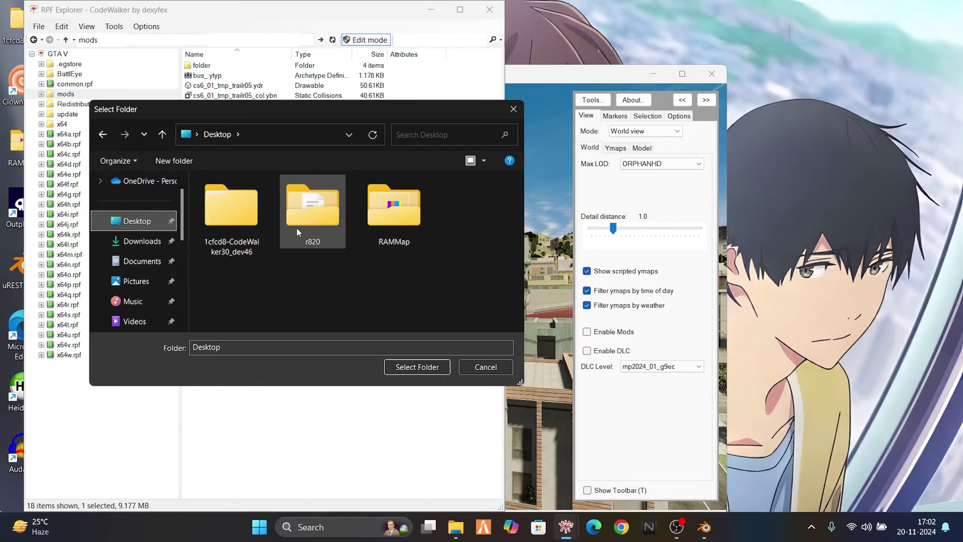
double_click(296, 230)
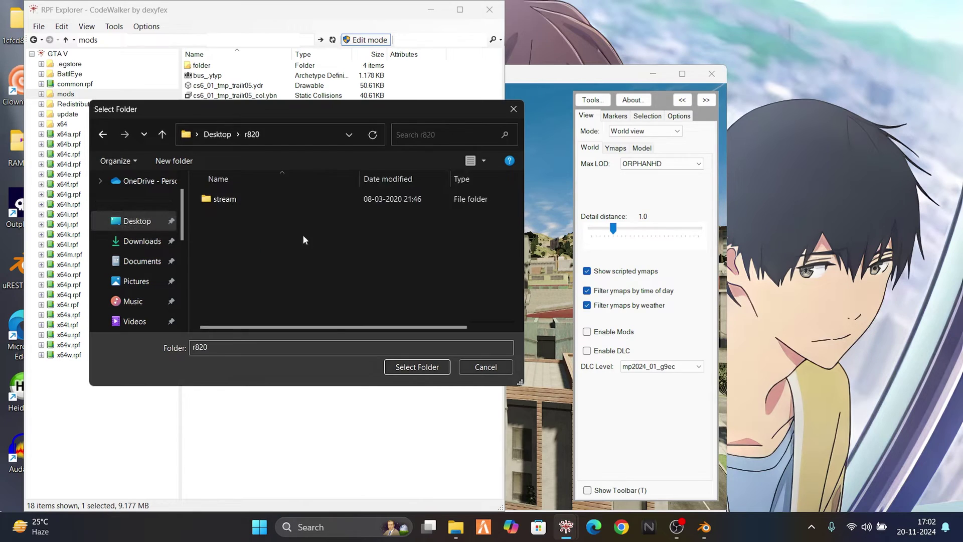
left_click(413, 369)
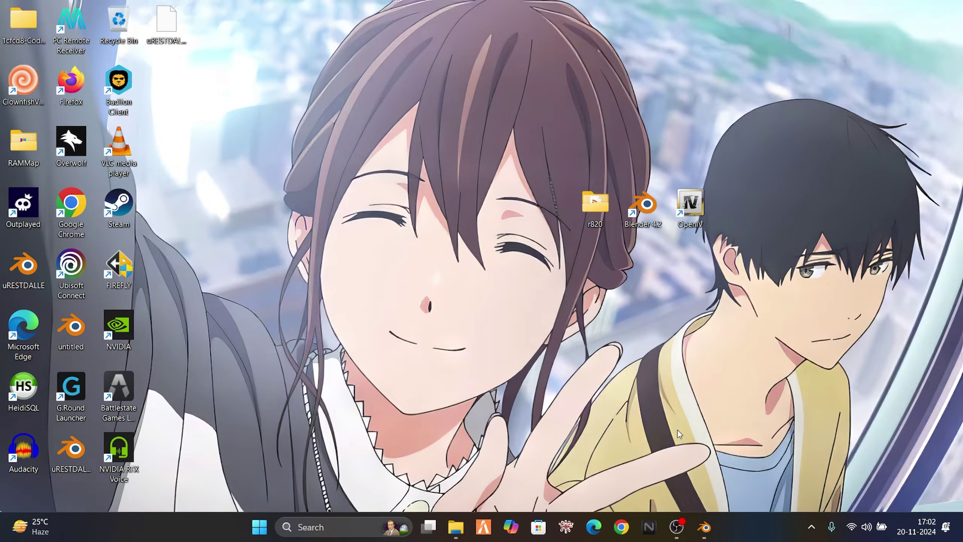
Return to Blender and briefly bring up, then dismiss, the Sollumz pie menu
left_click(704, 527)
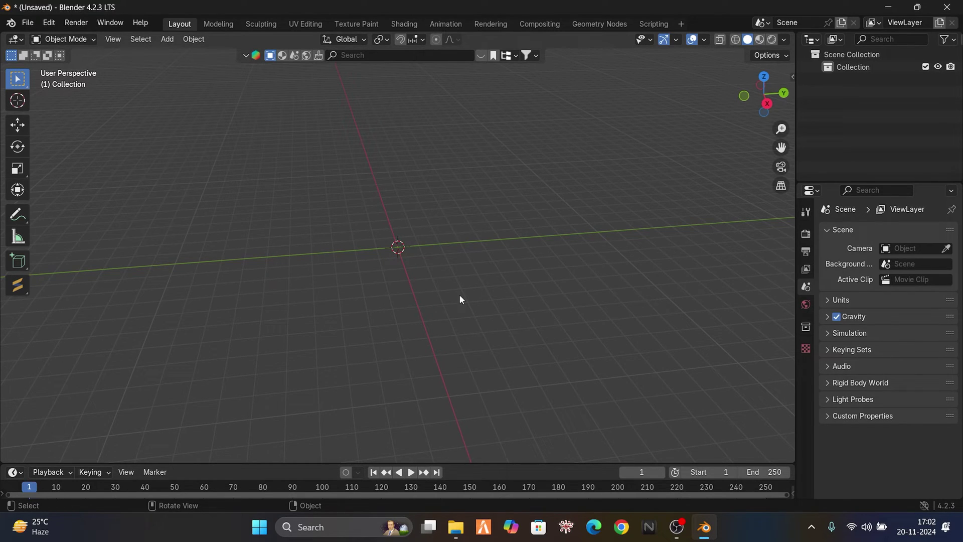
key("shift+v")
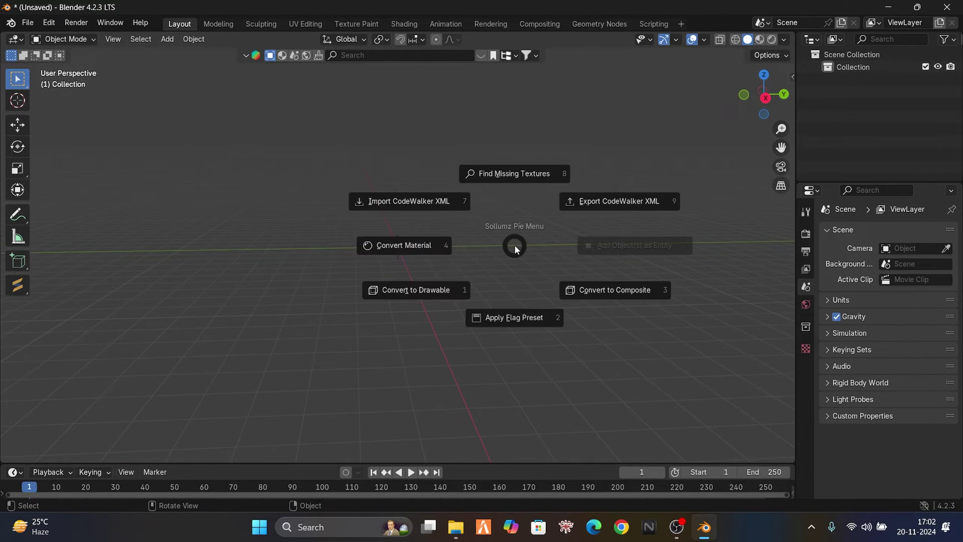
key("Escape")
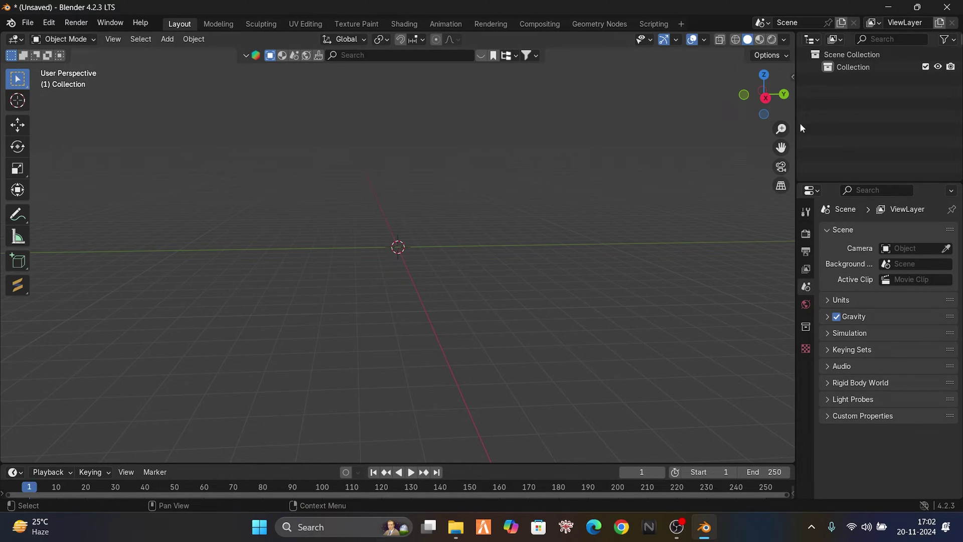
Browse the sidebar's BlenderKit, View and Tool panels
left_click(793, 76)
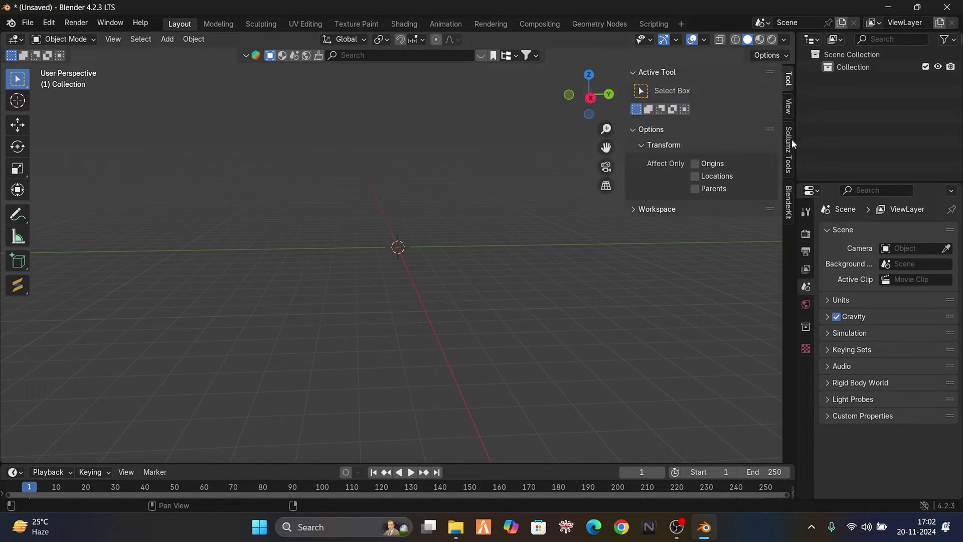
left_click(789, 215)
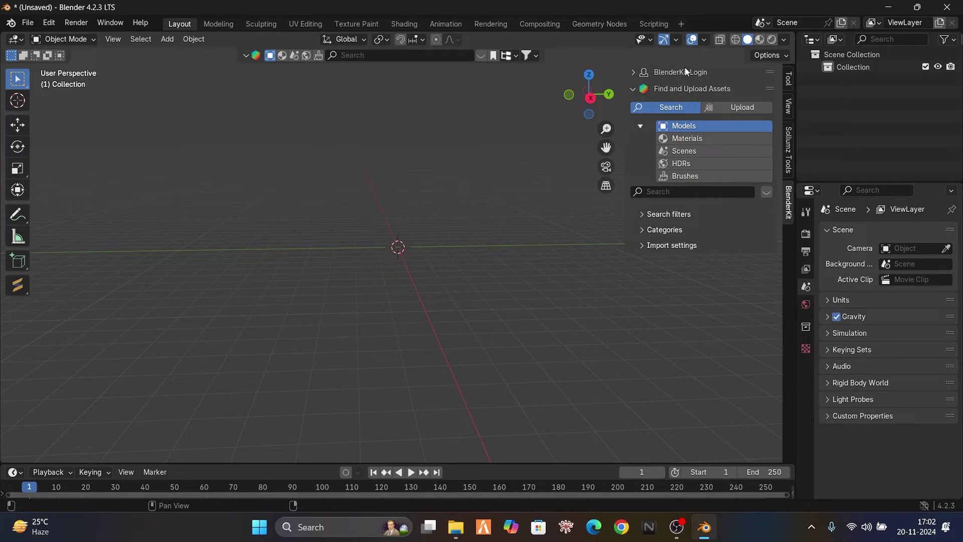
left_click(670, 74)
left_click(669, 73)
left_click(787, 106)
left_click(789, 79)
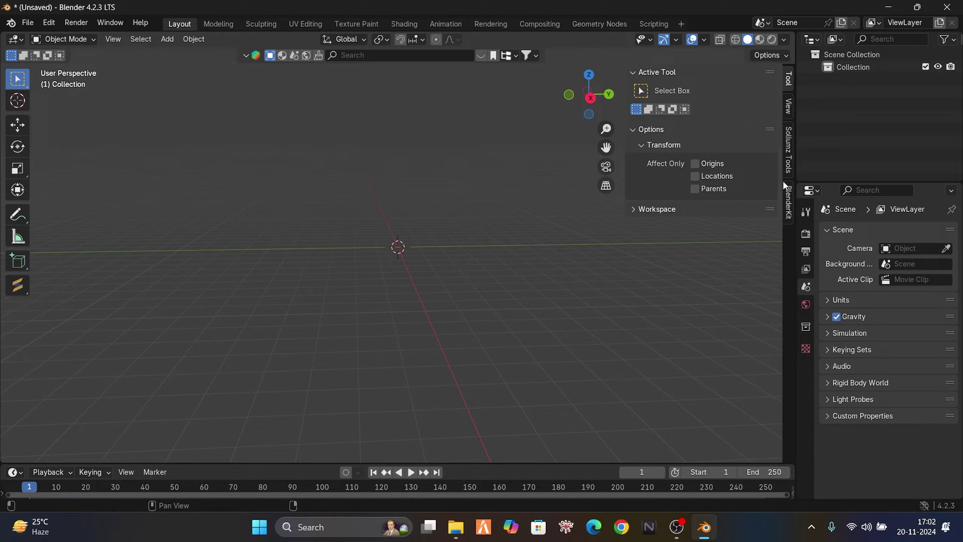
Switch to the Sollumz Tools tab and bring up the Sollumz quick action menu
left_click(788, 200)
left_click(788, 151)
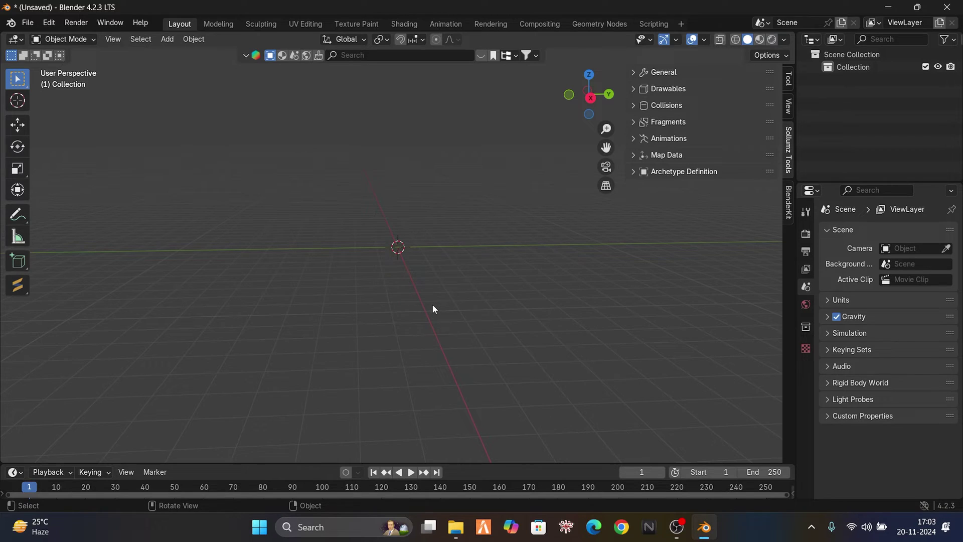
key("shift+w")
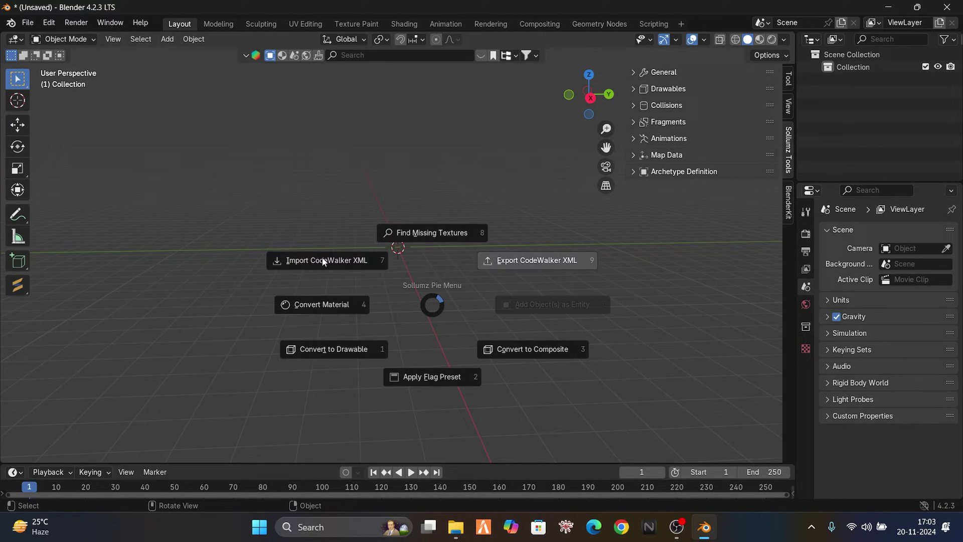
Cancel an accidental export, then import Desktop\r820\r820.yft.xml via Import CodeWalker XML
left_click(515, 261)
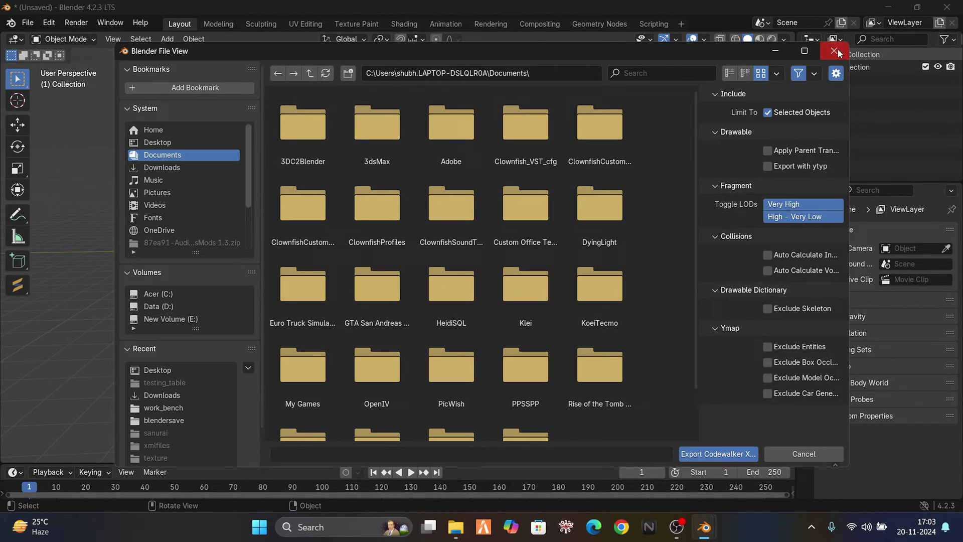
left_click(833, 51)
key("shift+w")
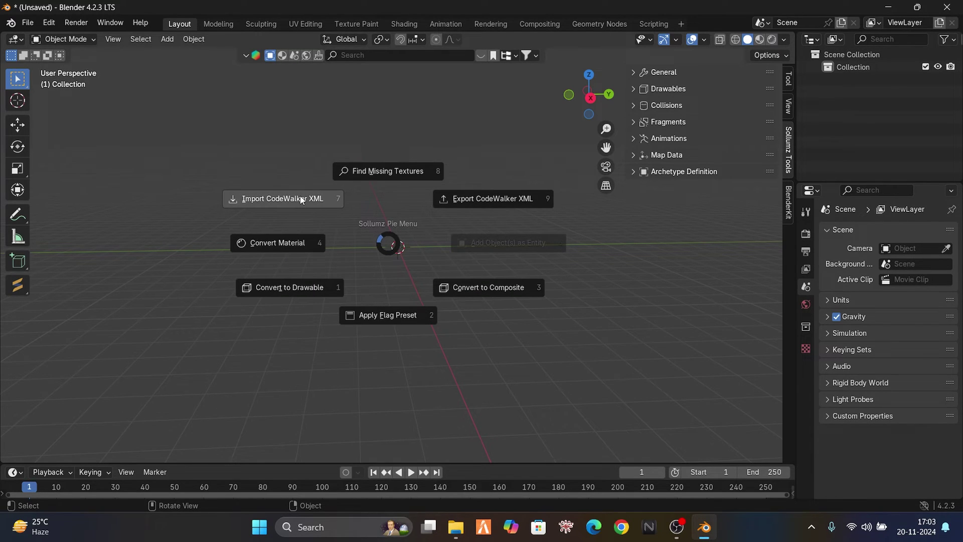
left_click(300, 197)
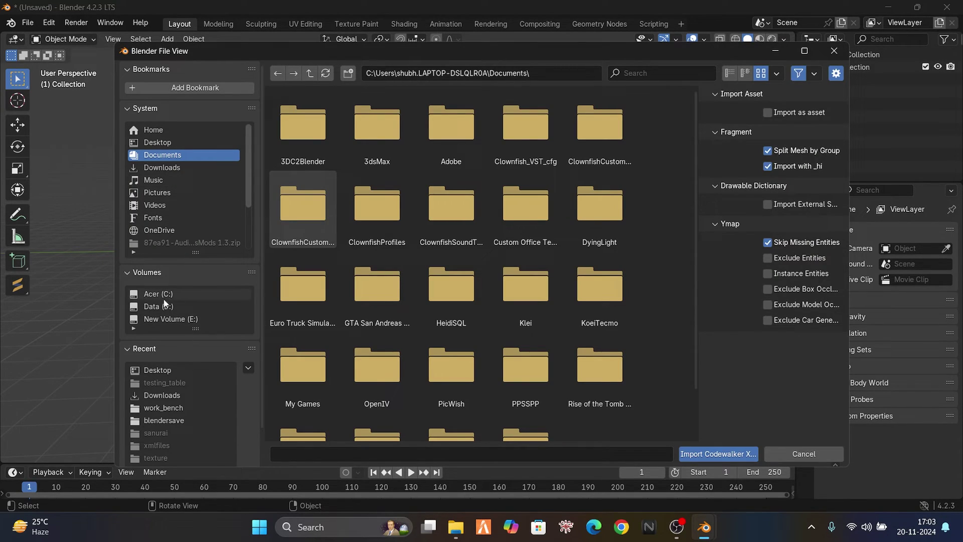
left_click(178, 369)
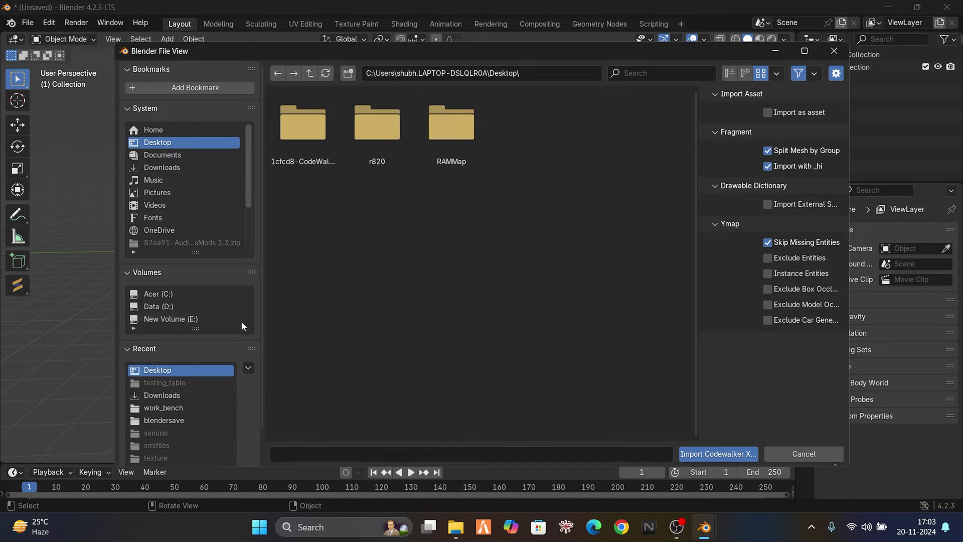
left_click(363, 141)
left_click(363, 138)
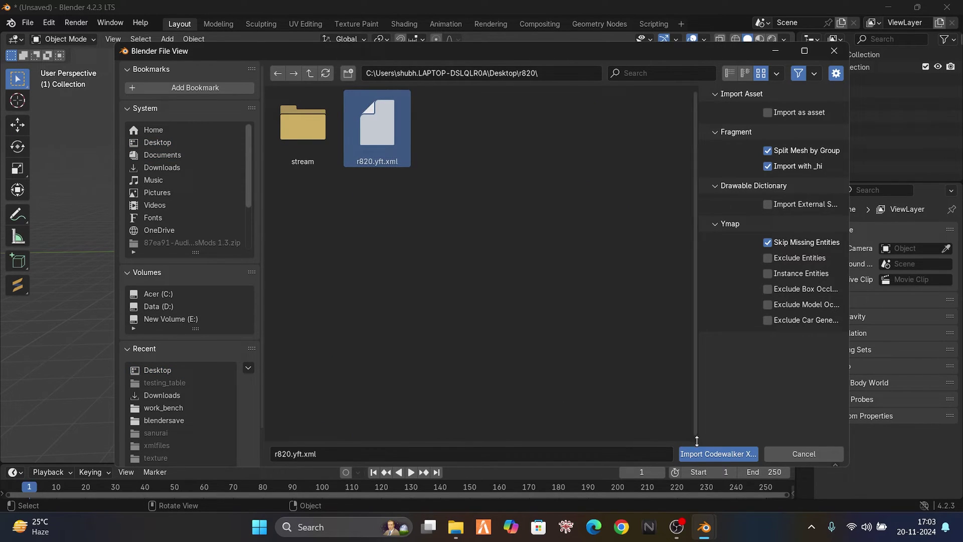
left_click(715, 454)
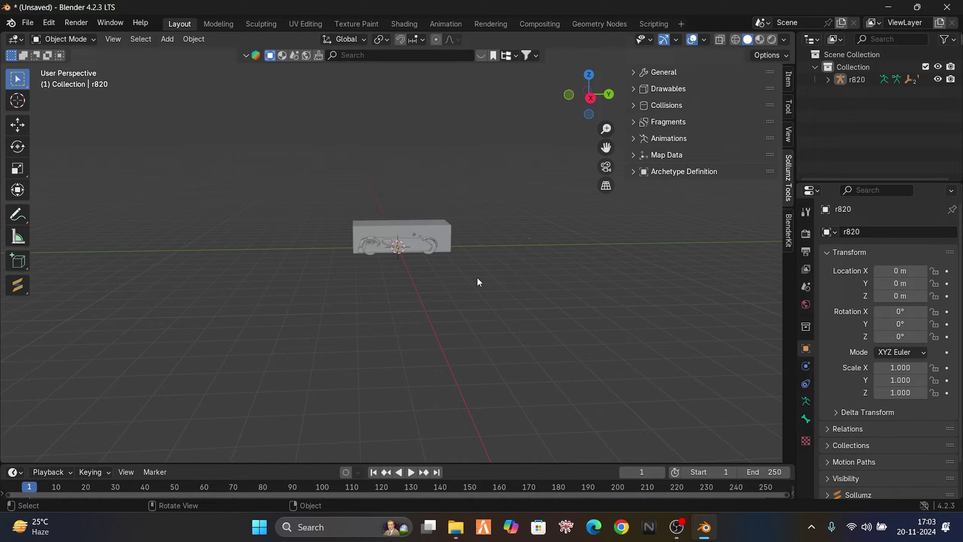
Zoom in on the imported car and check its transform and dimensions in the sidebar
scroll(476, 277, "up", 5)
middle_click_drag(477, 277, 575, 254)
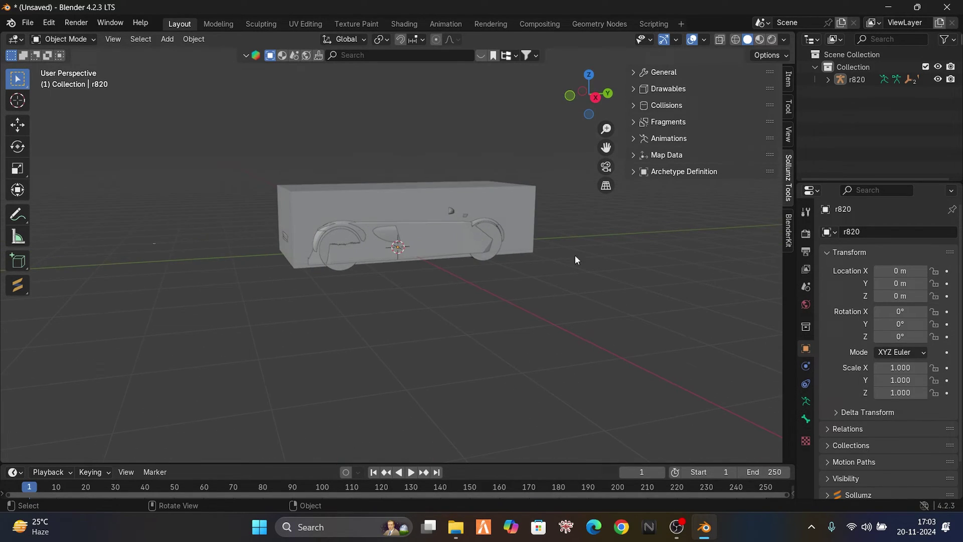
left_click(788, 134)
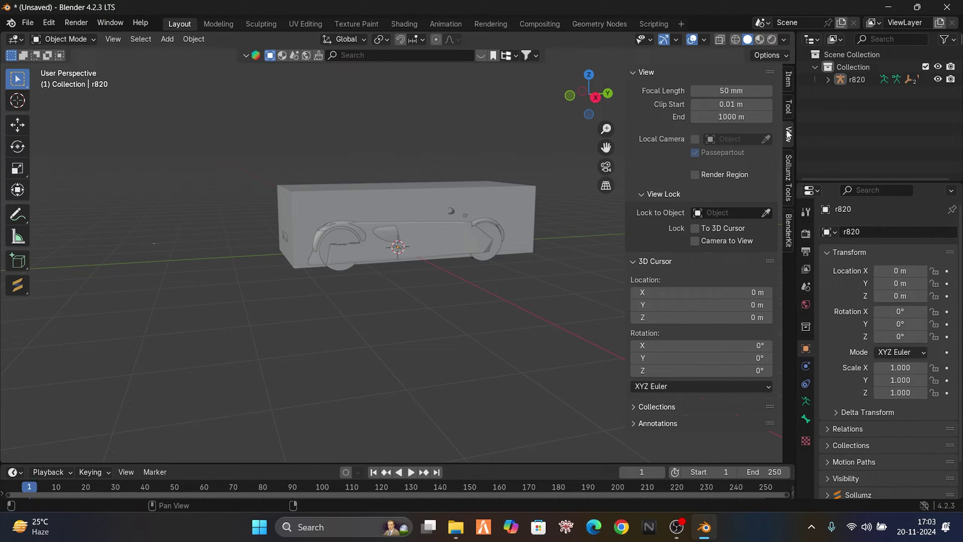
left_click(788, 107)
left_click(788, 80)
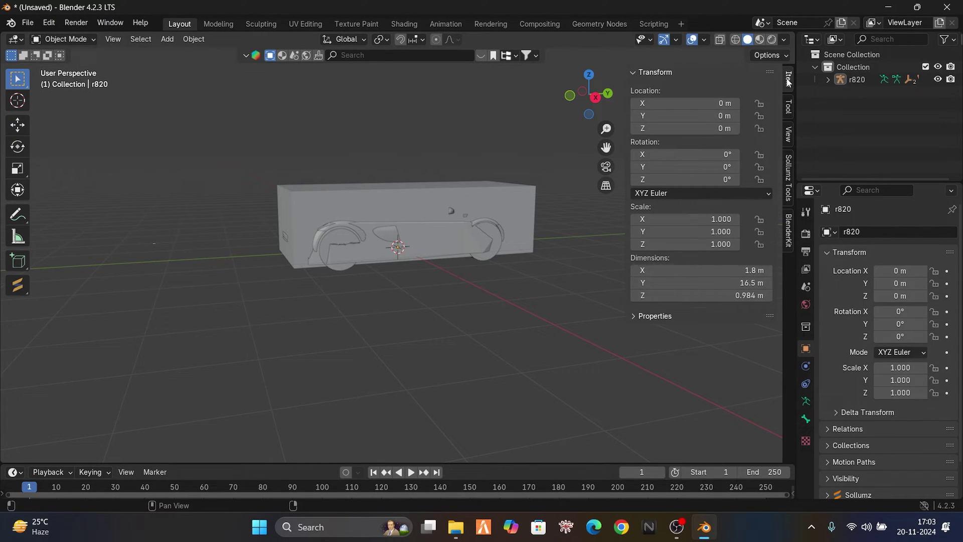
left_click(788, 190)
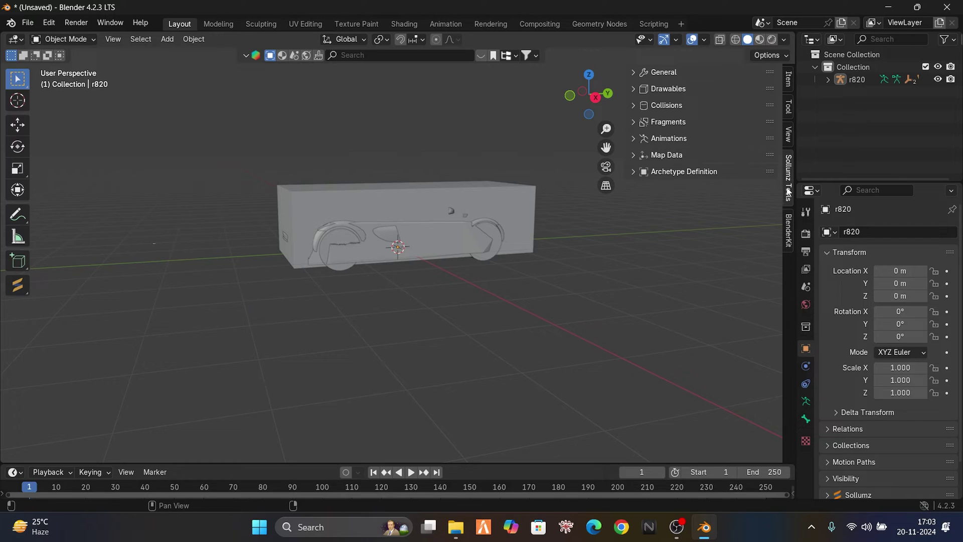
Expand Sollumz General and toggle Hide Collisions, leaving the collision mesh hidden
left_click(648, 75)
left_click(647, 75)
left_click(648, 75)
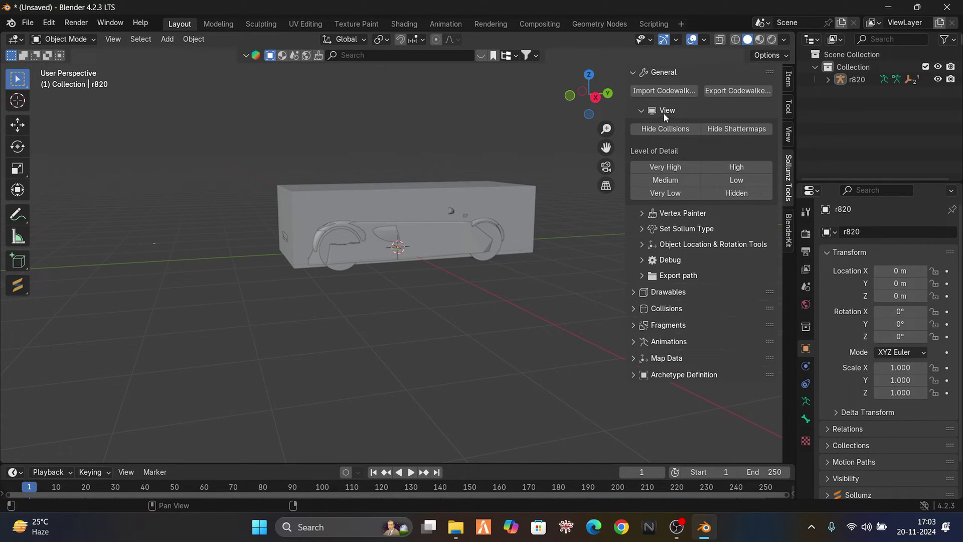
left_click(670, 129)
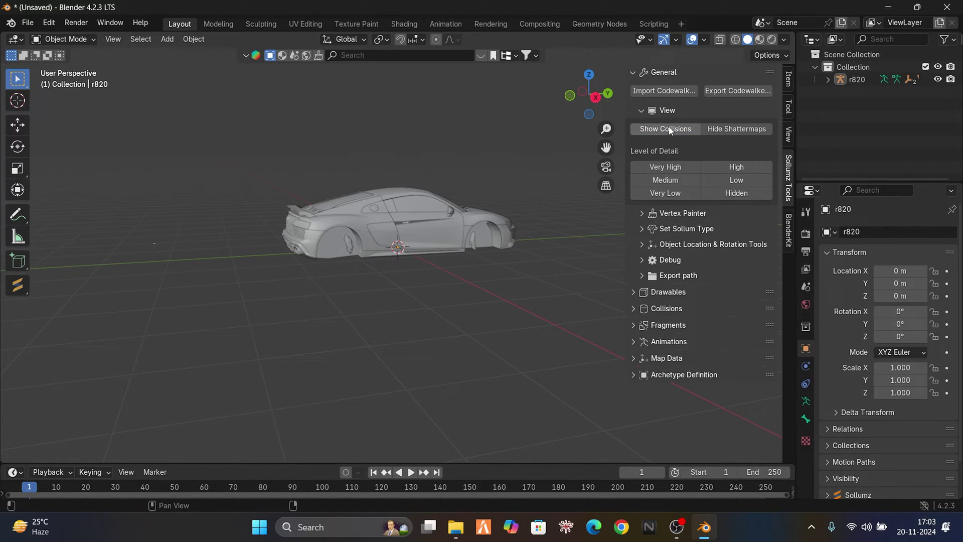
middle_click_drag(504, 272, 452, 270)
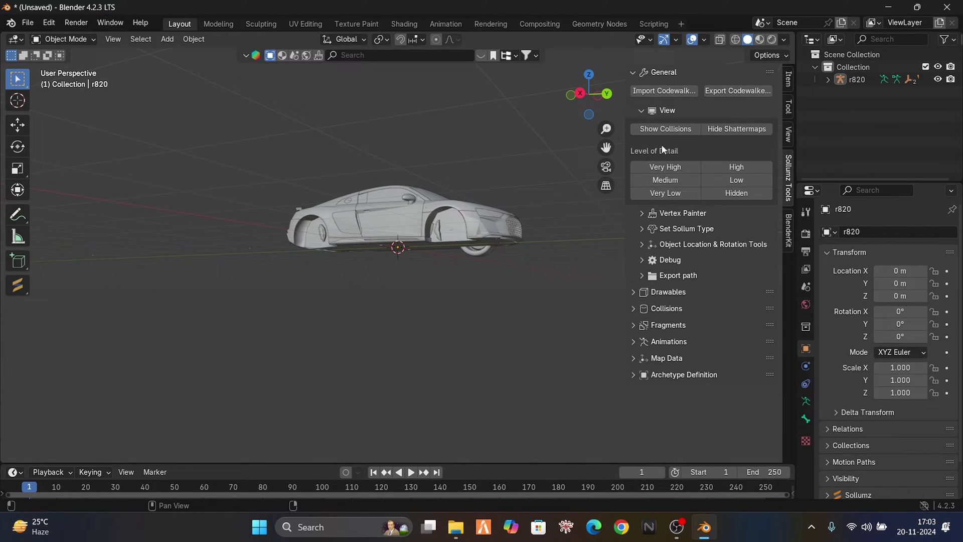
left_click(664, 129)
middle_click_drag(526, 280, 351, 308)
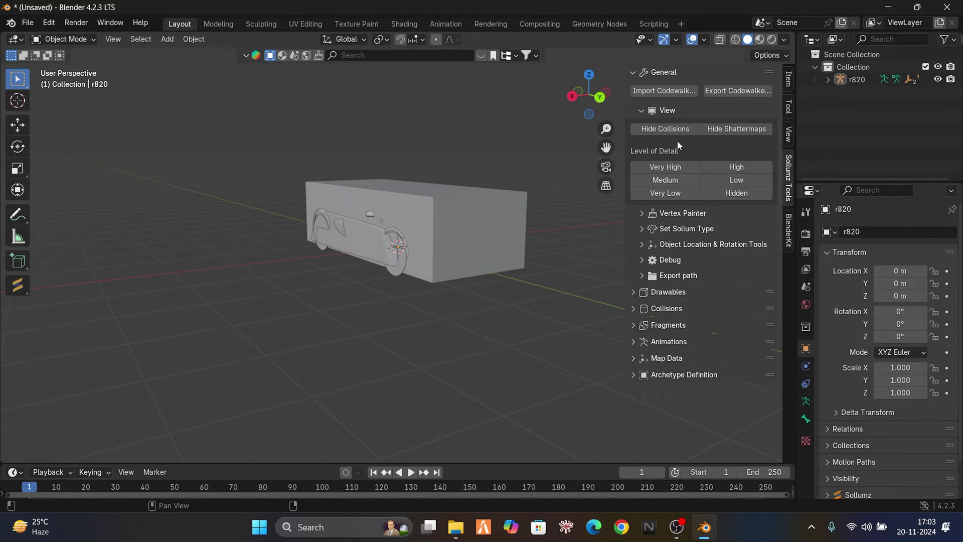
left_click(684, 127)
Click the bonnet, then press A to select all car parts, viewed from straight ahead
middle_click_drag(592, 235, 567, 200)
scroll(474, 240, "up", 6)
scroll(567, 200, "down", 4)
left_click(383, 228)
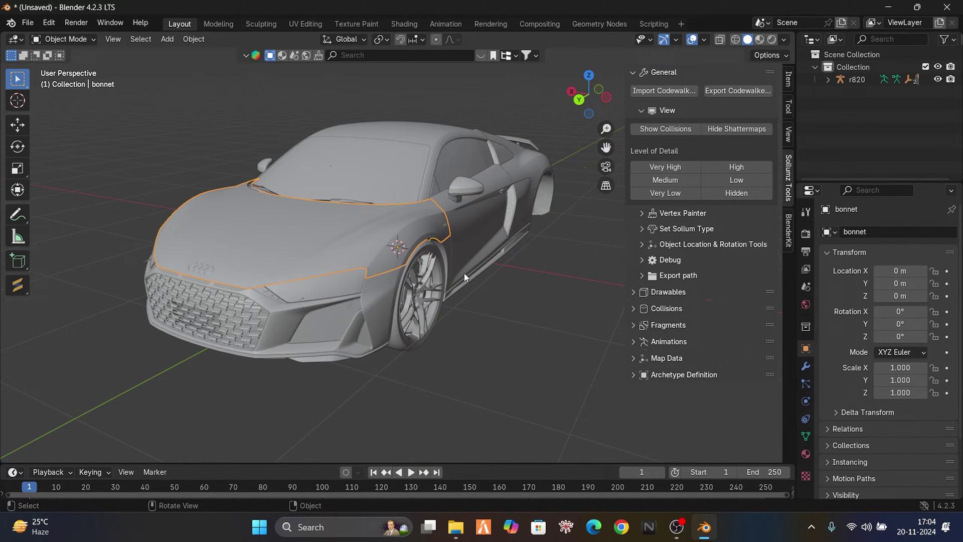
middle_click_drag(483, 281, 519, 291)
scroll(519, 291, "down", 2)
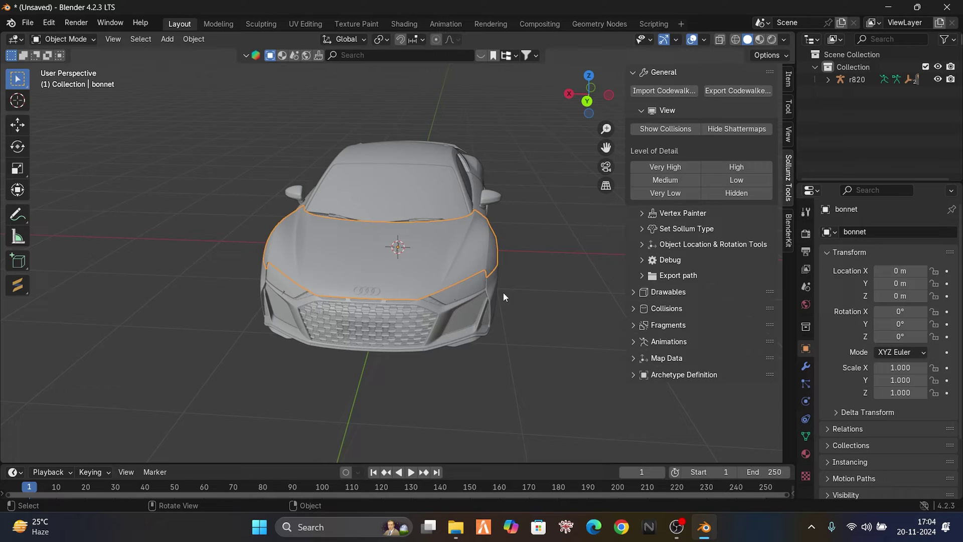
key("a")
scroll(520, 293, "up", 2)
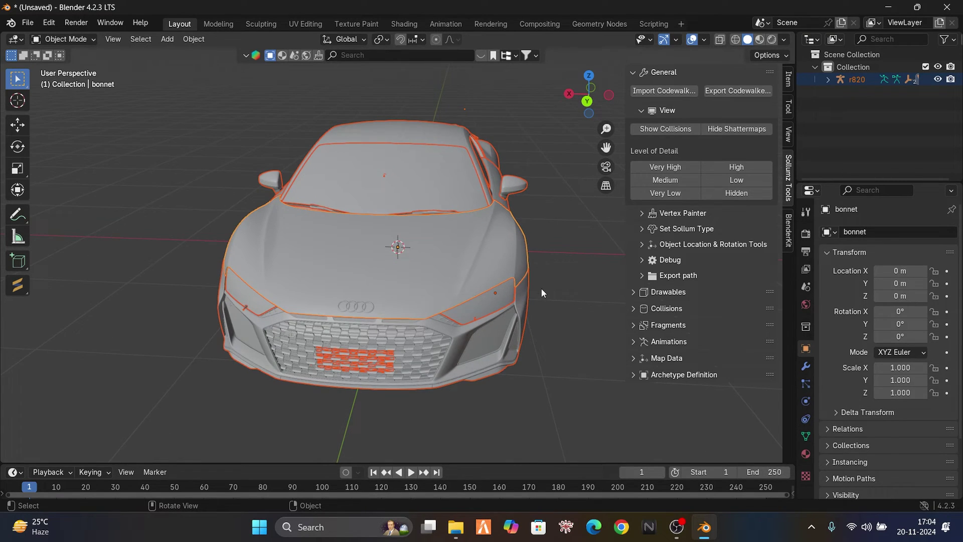
middle_click_drag(541, 287, 558, 278)
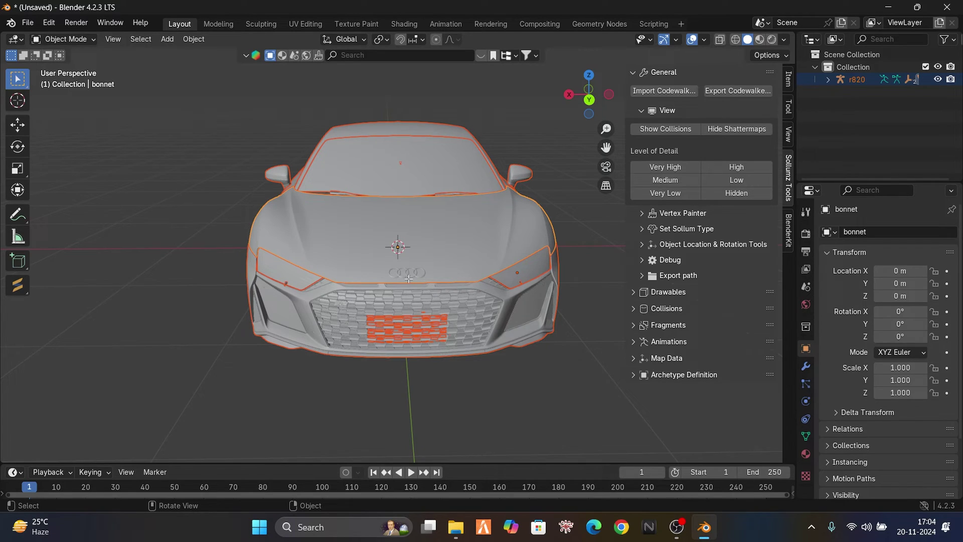
Enter Edit Mode on the bonnet, frame the grille and deselect all vertices
key("Tab")
scroll(408, 278, "up", 6)
scroll(461, 311, "down", 2)
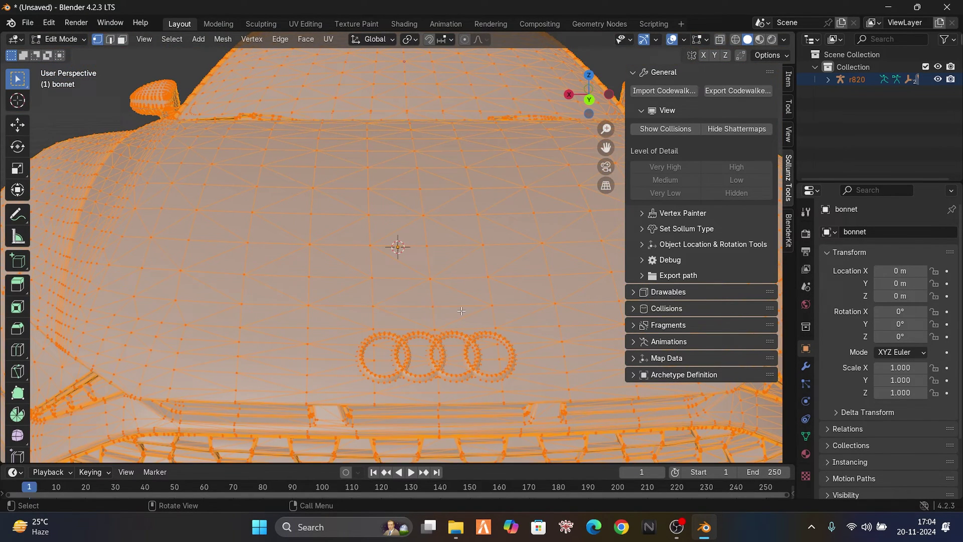
middle_click_drag(460, 311, 466, 307)
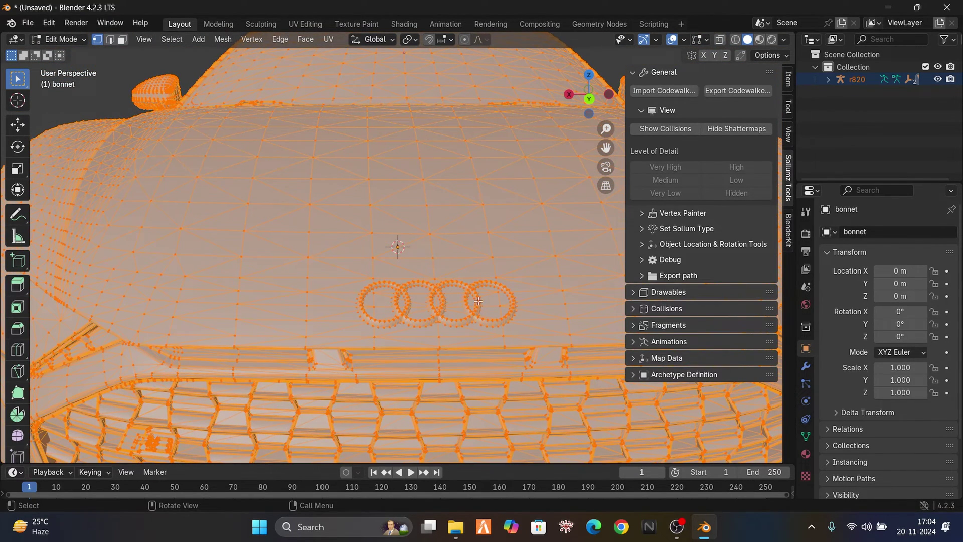
scroll(478, 301, "down", 5)
scroll(445, 295, "up", 5)
key("alt+a")
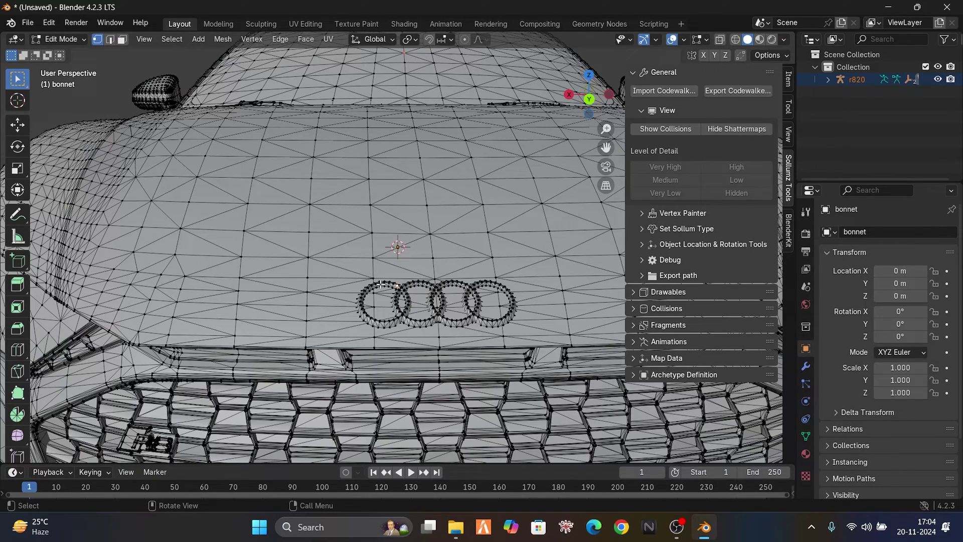
Select the four Audi rings with L and delete them as faces
key("l")
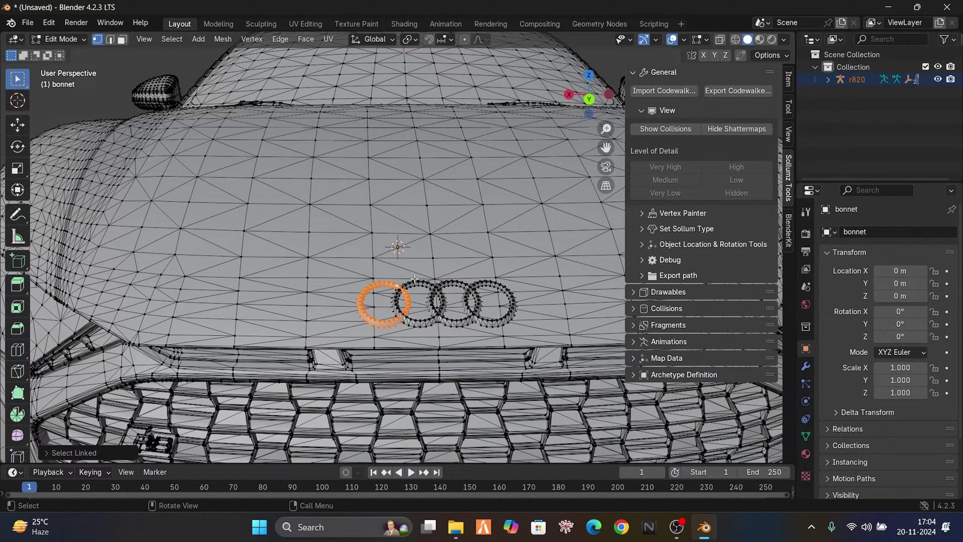
key("l")
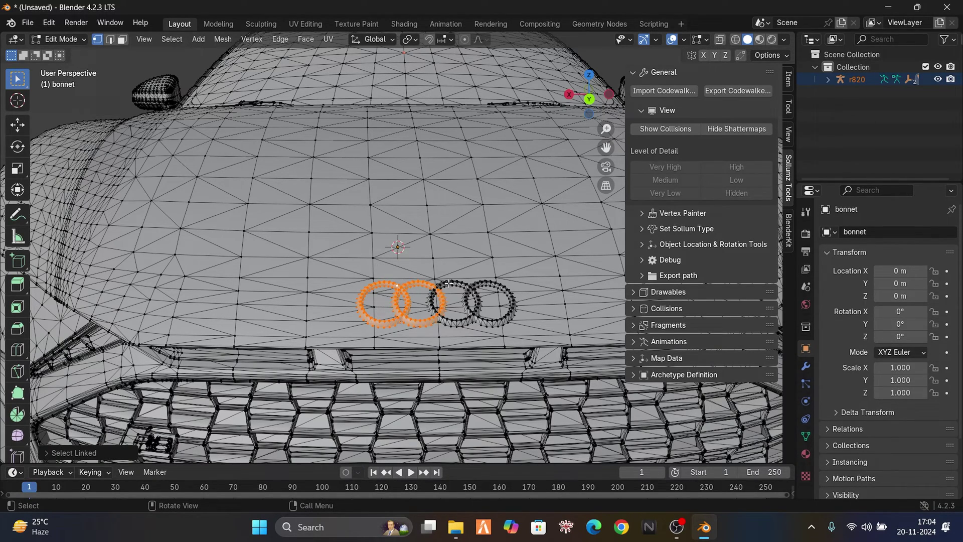
key("l")
key("l")
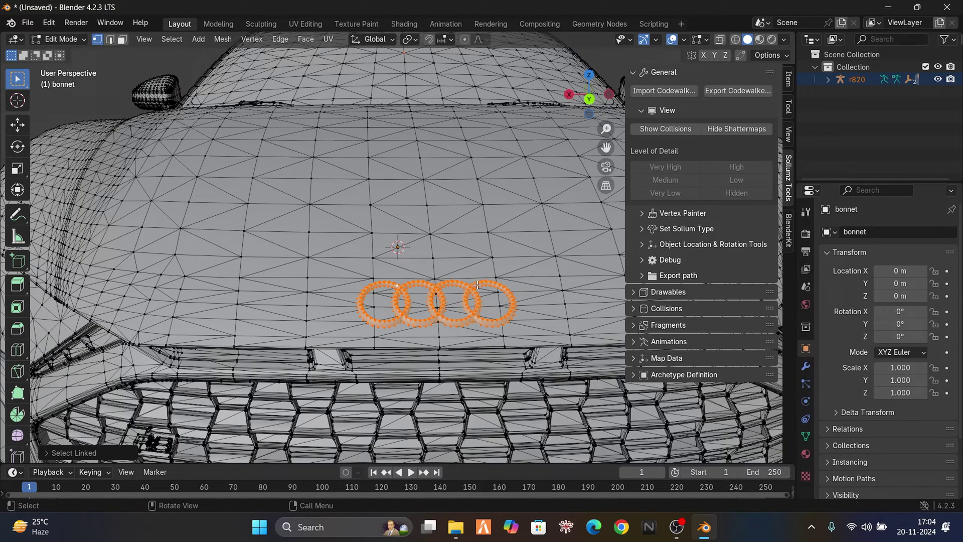
key("x")
left_click(460, 310)
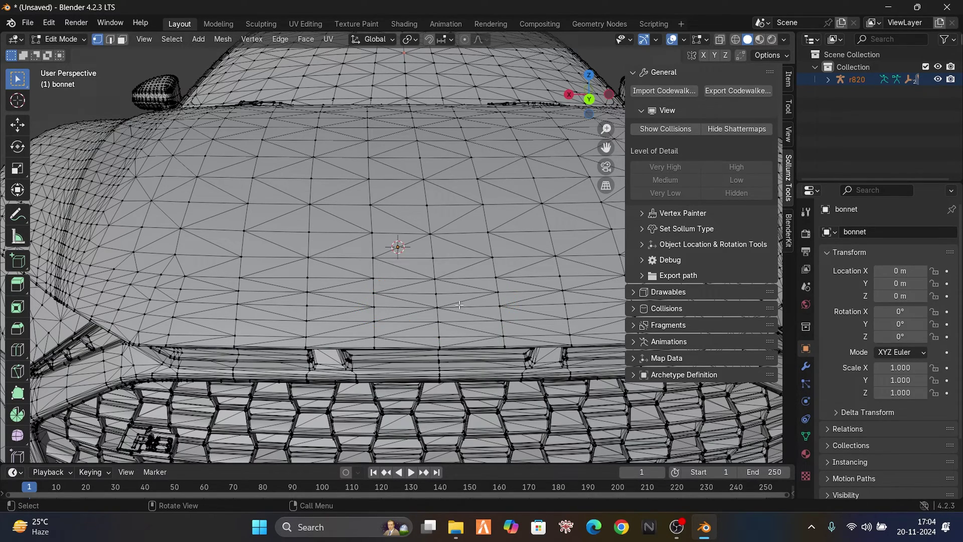
middle_click_drag(460, 309, 362, 248)
Select the V10 badge characters with L and delete them as faces
scroll(356, 369, "up", 5)
scroll(338, 248, "up", 5)
scroll(338, 248, "down", 3)
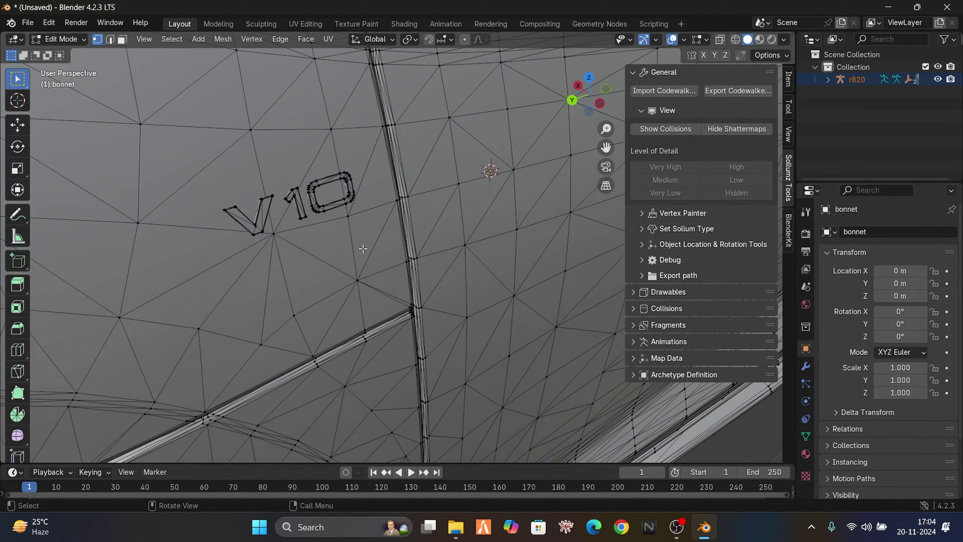
key("l")
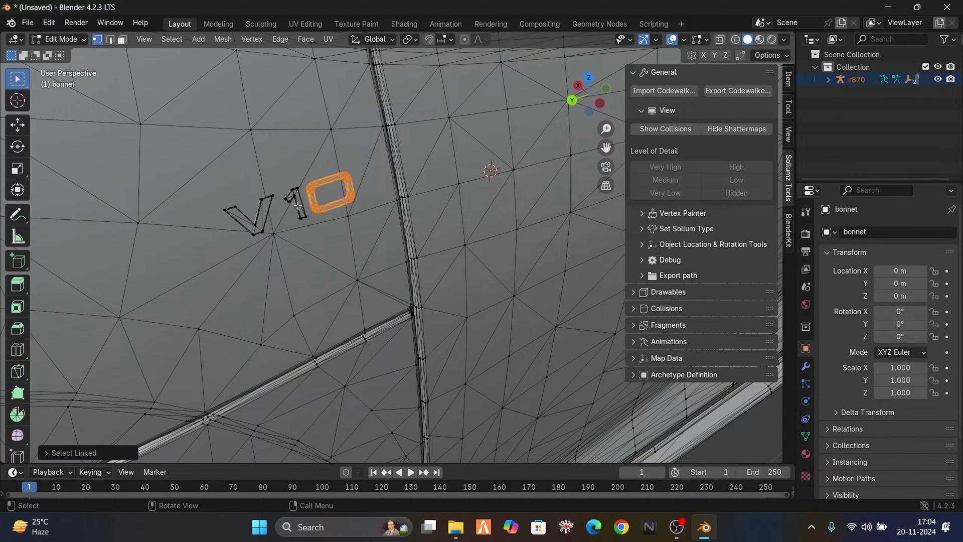
key("l")
key("l")
key("l")
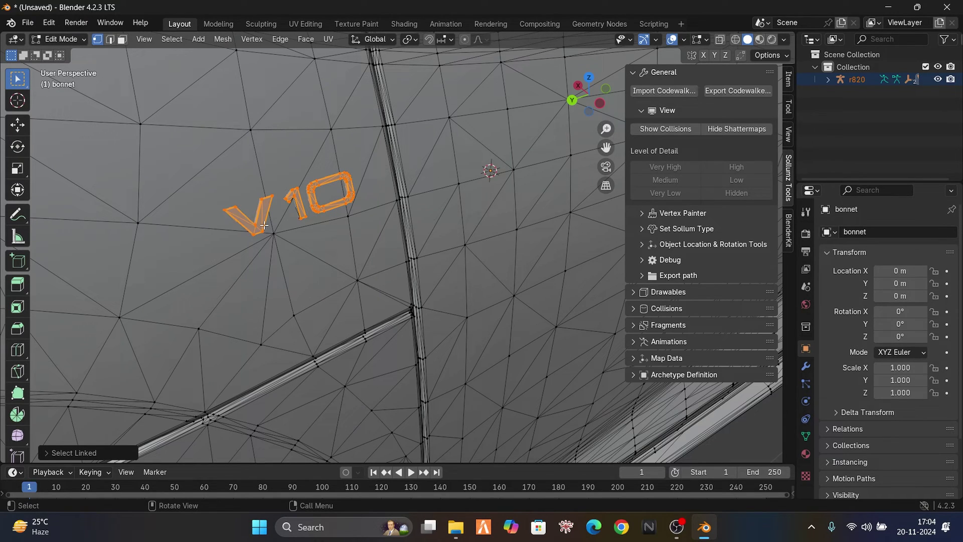
key("x")
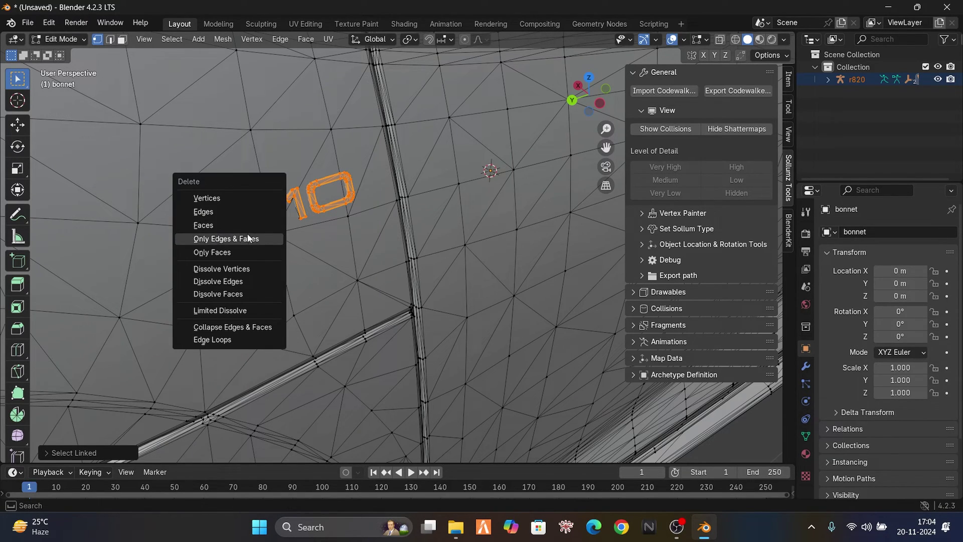
left_click(242, 224)
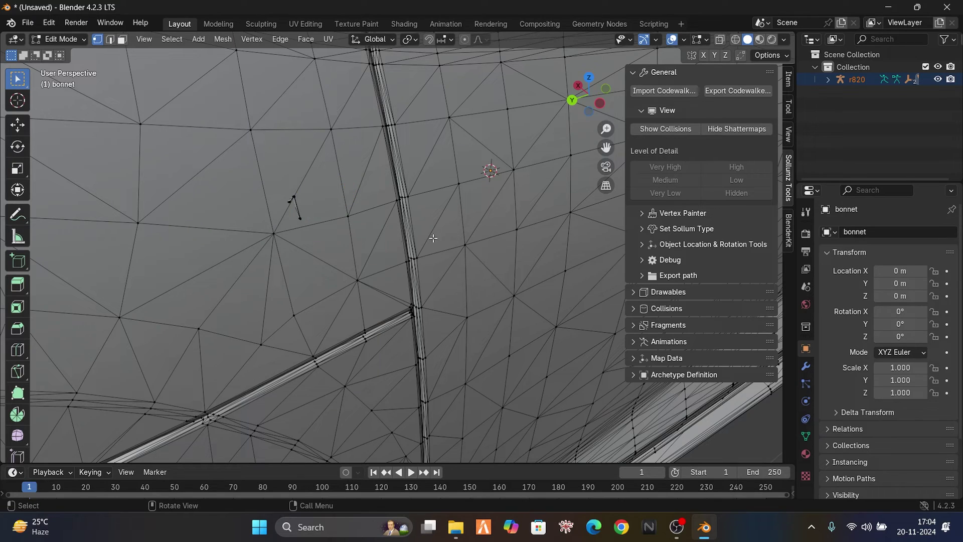
Select the small leftover badge edge and try deleting it as faces
left_click(303, 216)
left_click_drag(279, 187, 318, 221)
key("x")
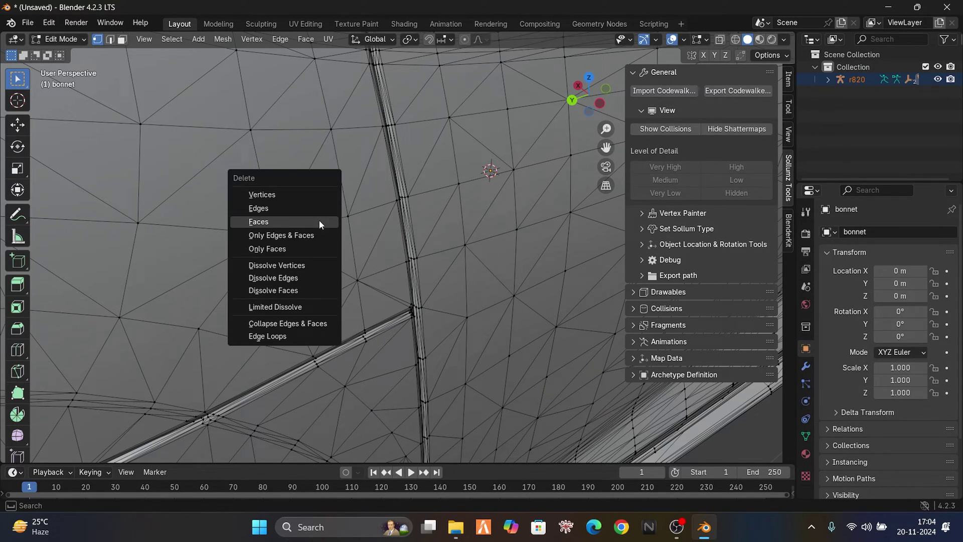
left_click(288, 227)
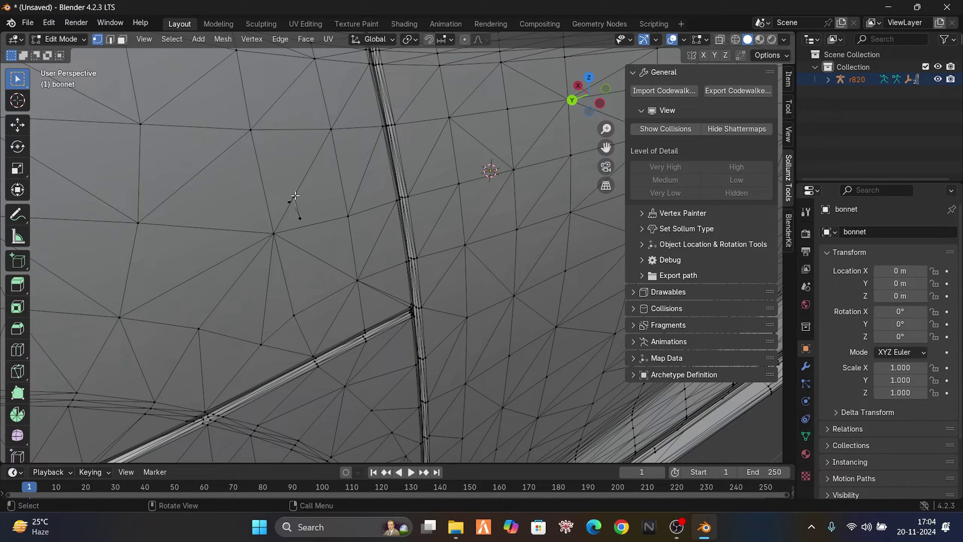
Delete the leftover badge edge and its linked geometry from the bonnet mesh
key("l")
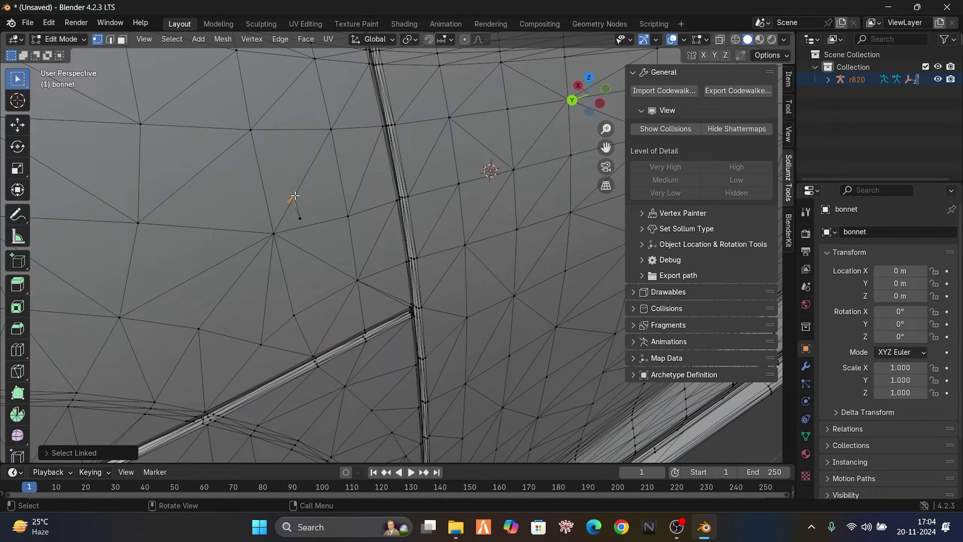
key("x")
left_click(301, 221)
scroll(473, 254, "down", 8)
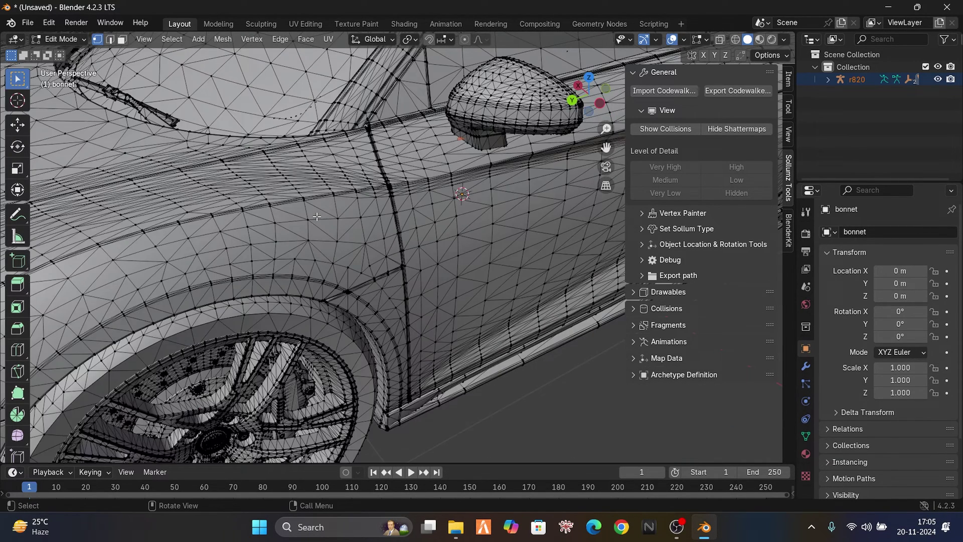
Select all four Audi rings beside the R8 lettering and delete their faces
middle_click_drag(473, 255, 362, 252)
scroll(361, 253, "up", 5)
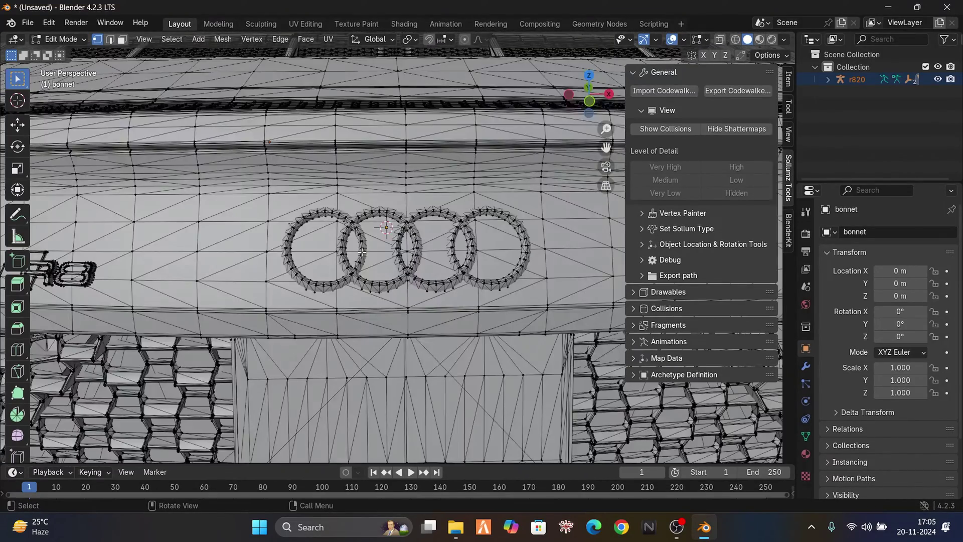
key("l")
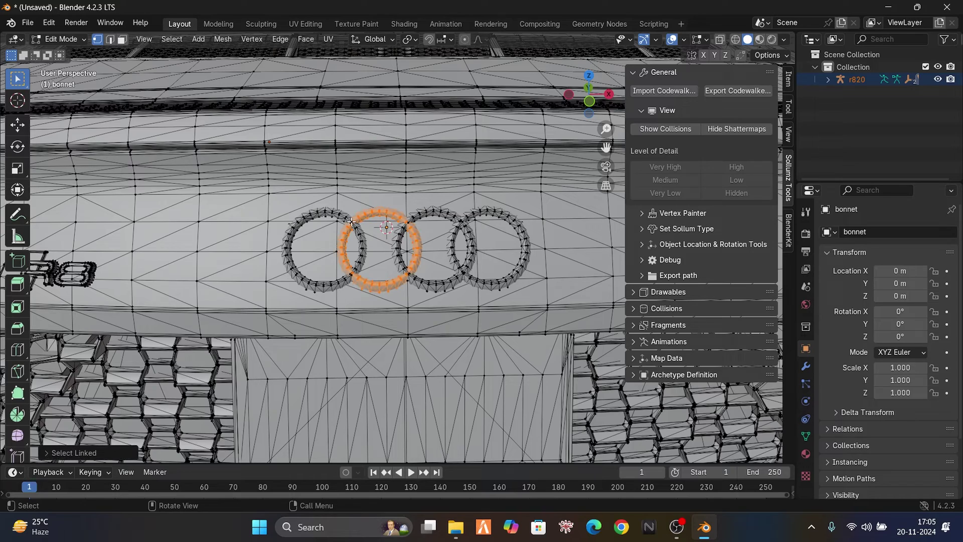
key("l")
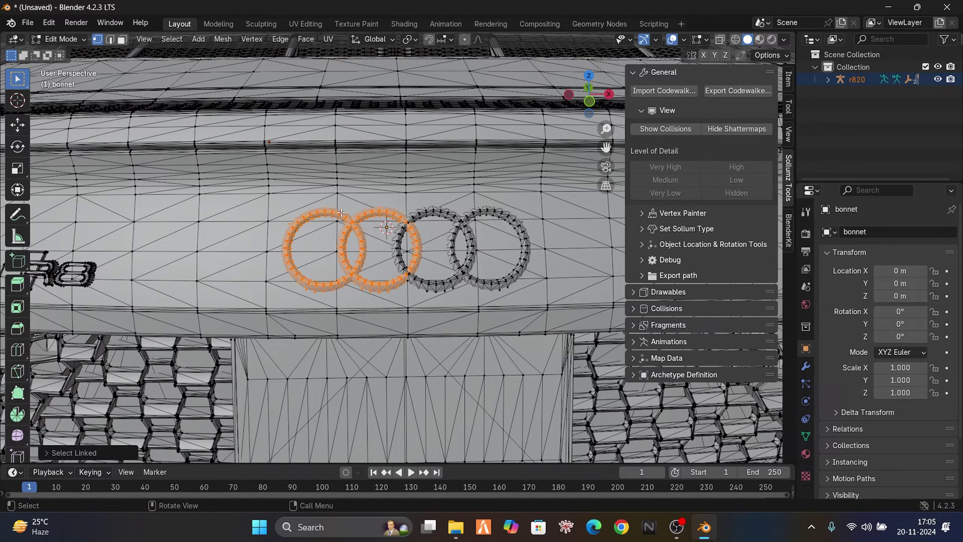
key("l")
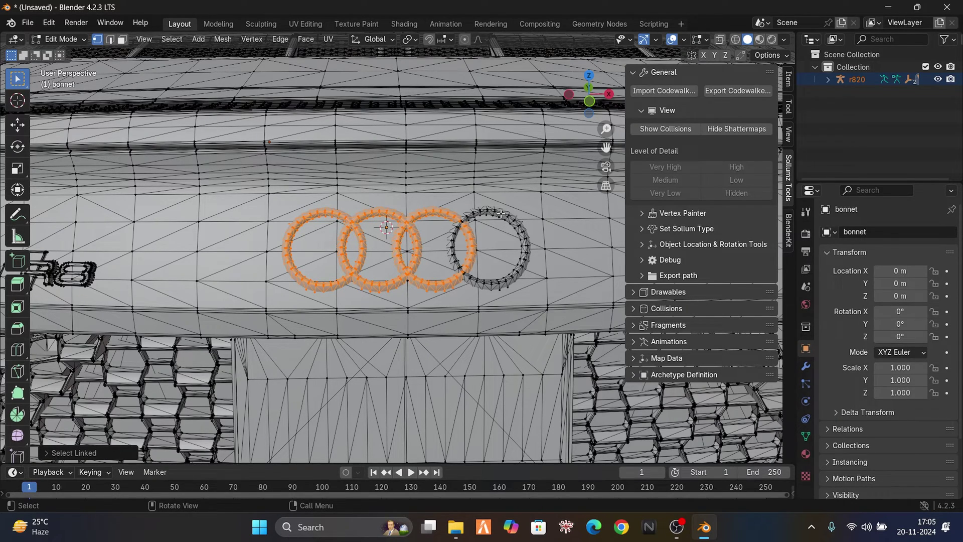
key("l")
key("x")
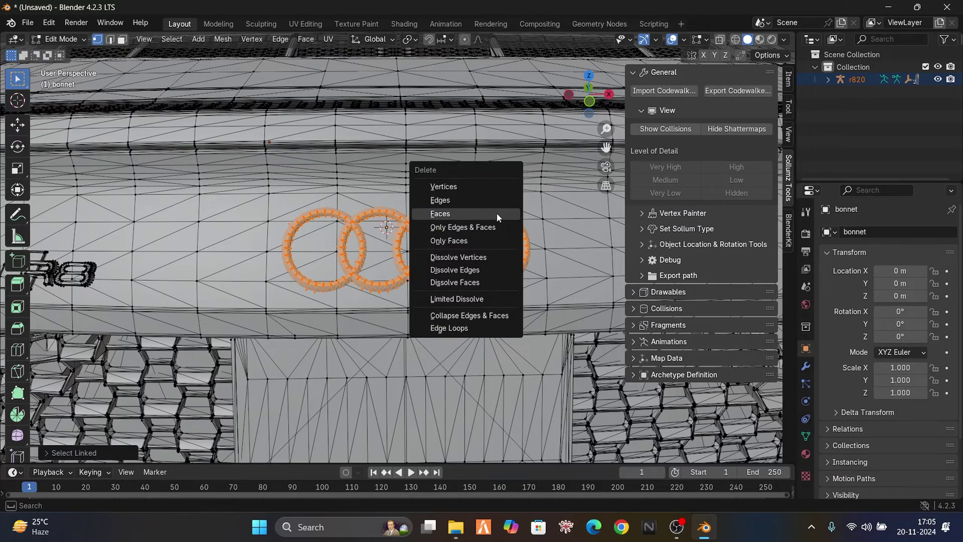
left_click(496, 212)
scroll(496, 213, "down", 5)
middle_click_drag(562, 266, 487, 289)
scroll(375, 261, "up", 5)
scroll(399, 277, "down", 3)
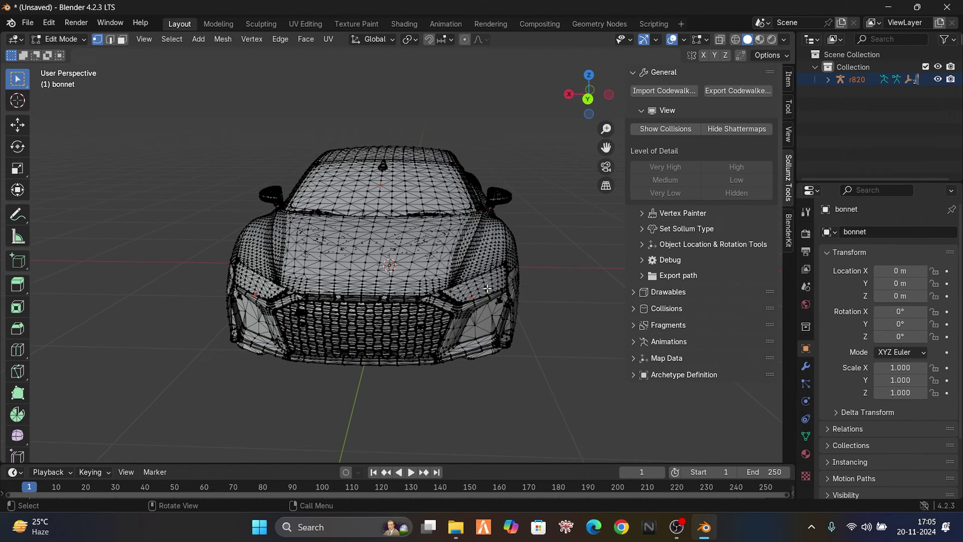
Return to object mode and select r820 together with all its children
key("Tab")
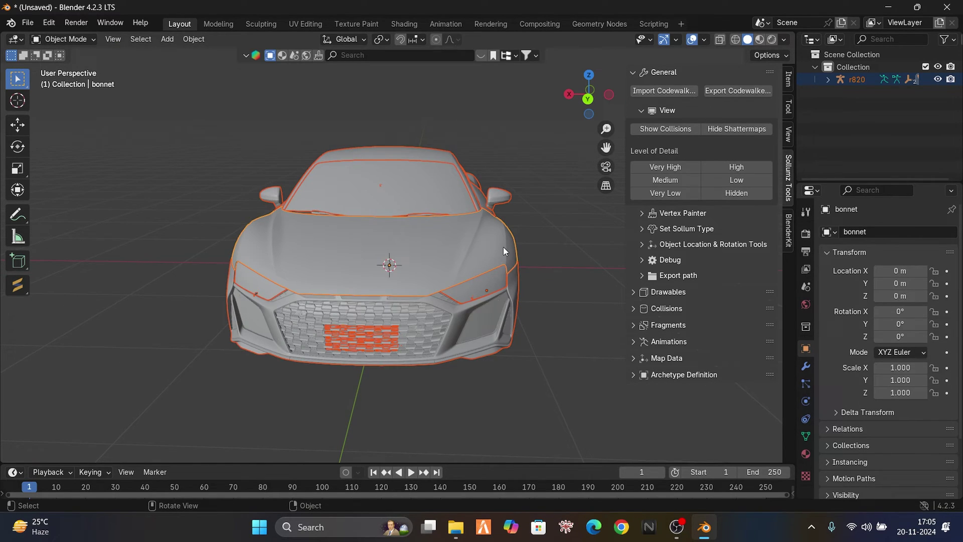
left_click(678, 131)
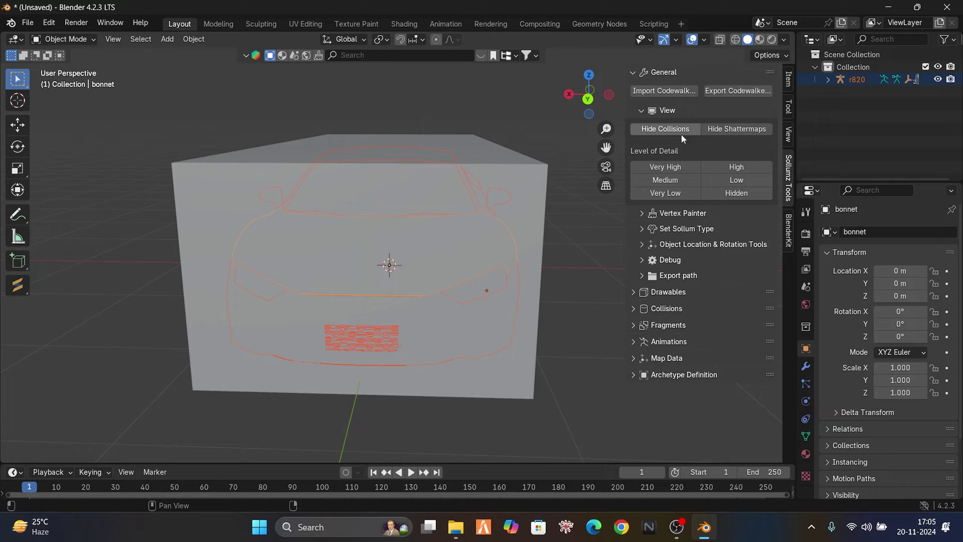
left_click(628, 73)
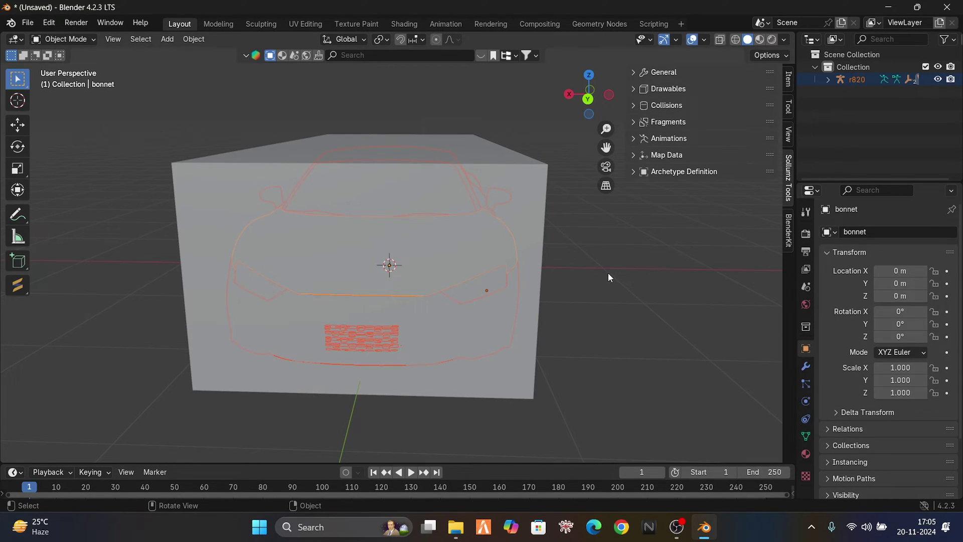
right_click(865, 77)
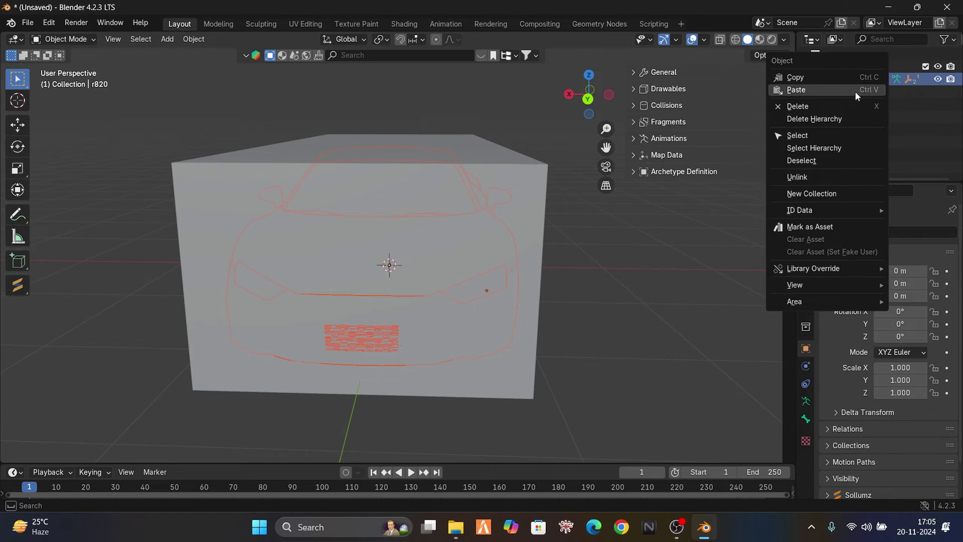
left_click(832, 149)
Export r820 from the Sollumz pie menu as CodeWalker XML into the Desktop folder
key("shift+v")
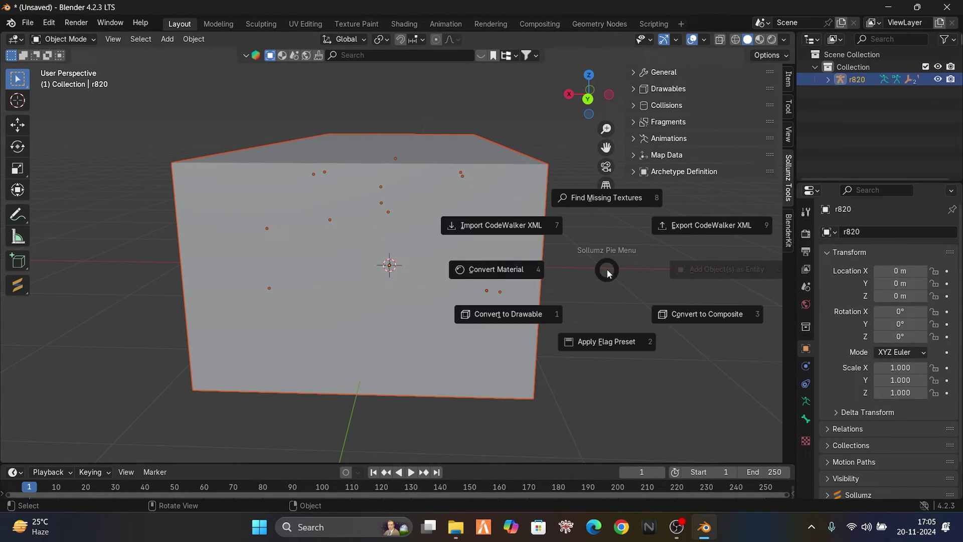
left_click(688, 230)
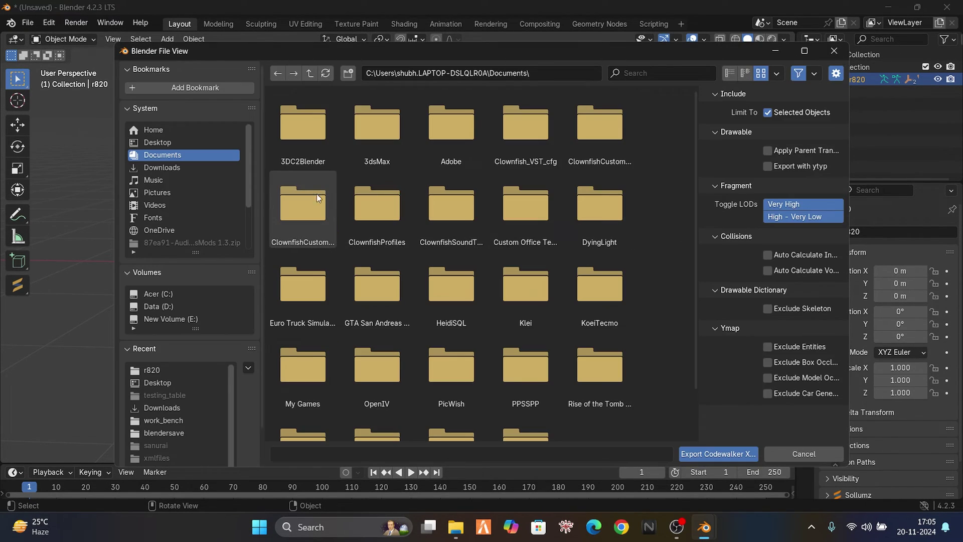
left_click(161, 143)
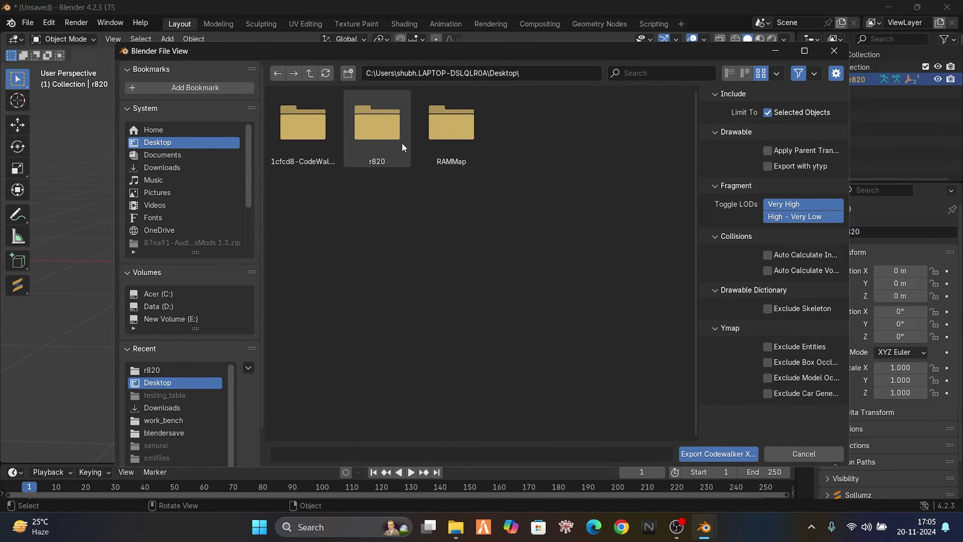
left_click(703, 455)
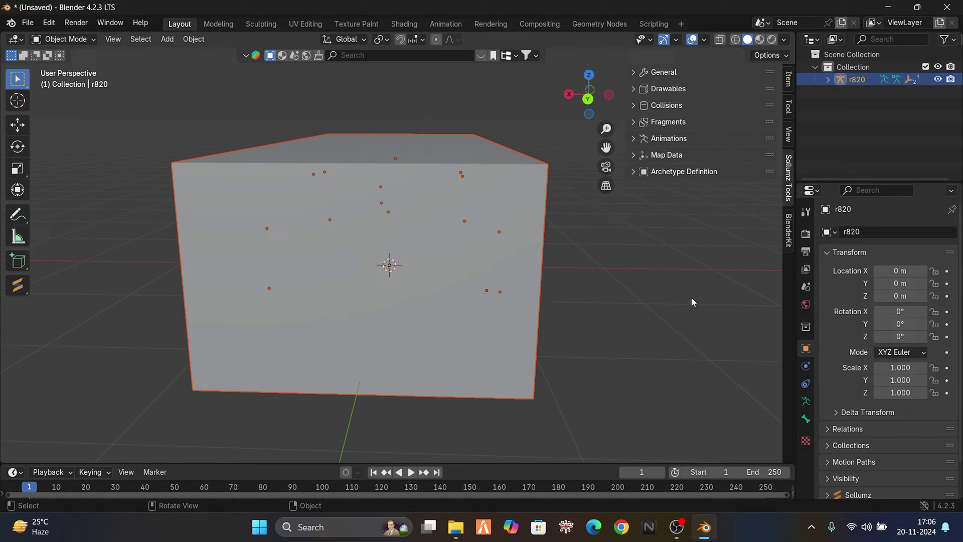
Move the r820.yft desktop icon nearer the centre, then close Blender without saving
left_click(887, 6)
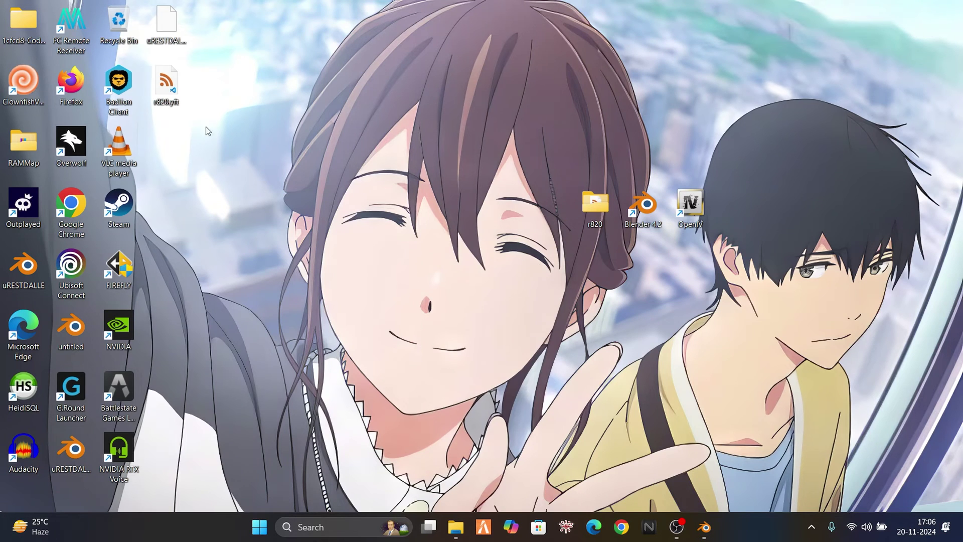
left_click_drag(168, 94, 277, 175)
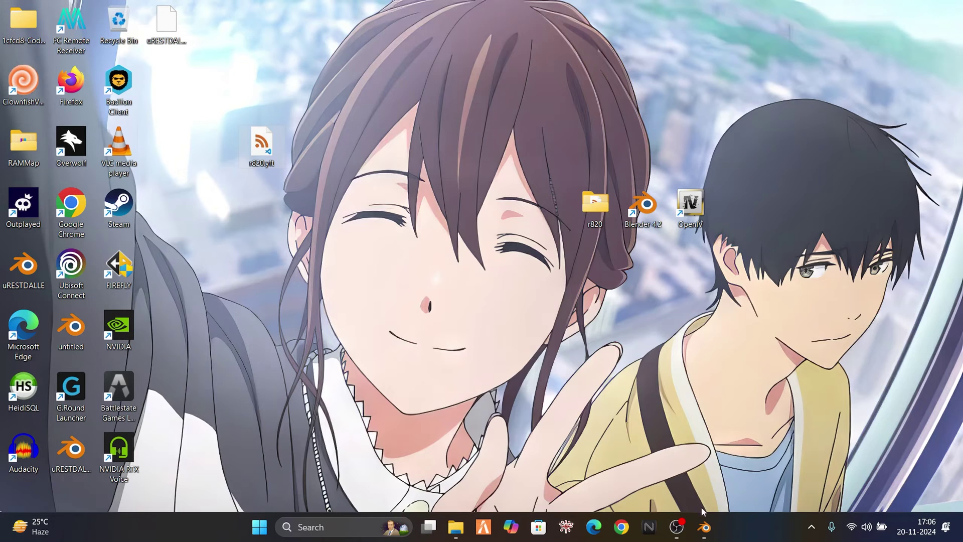
left_click(704, 527)
left_click(947, 7)
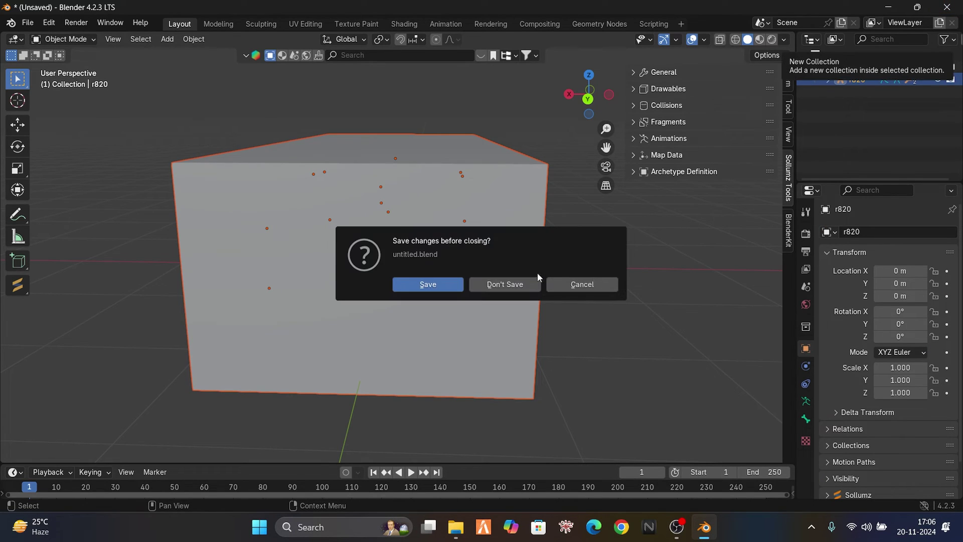
left_click(523, 282)
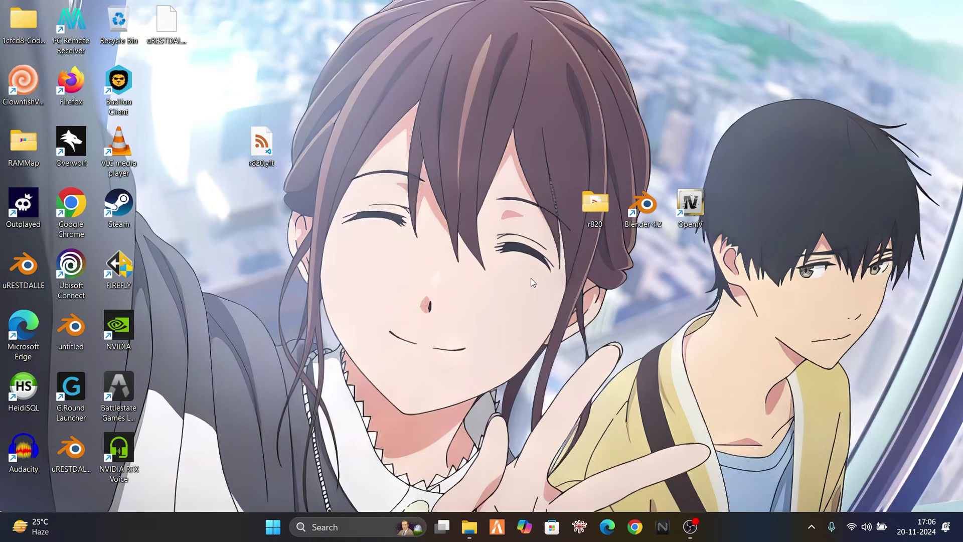
Open the r820 desktop folder to review its files, then hide it and reposition r820.yft
double_click(585, 211)
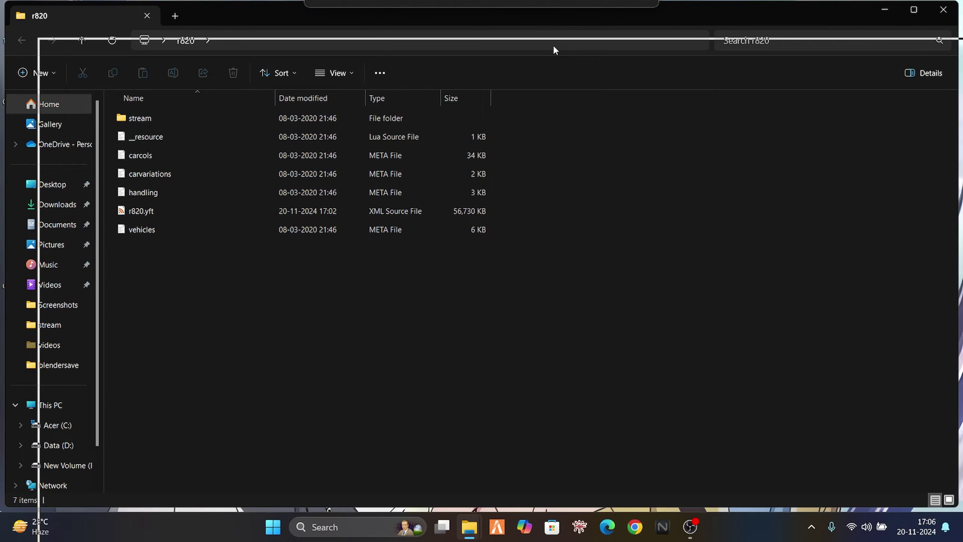
left_click_drag(553, 144, 469, 156)
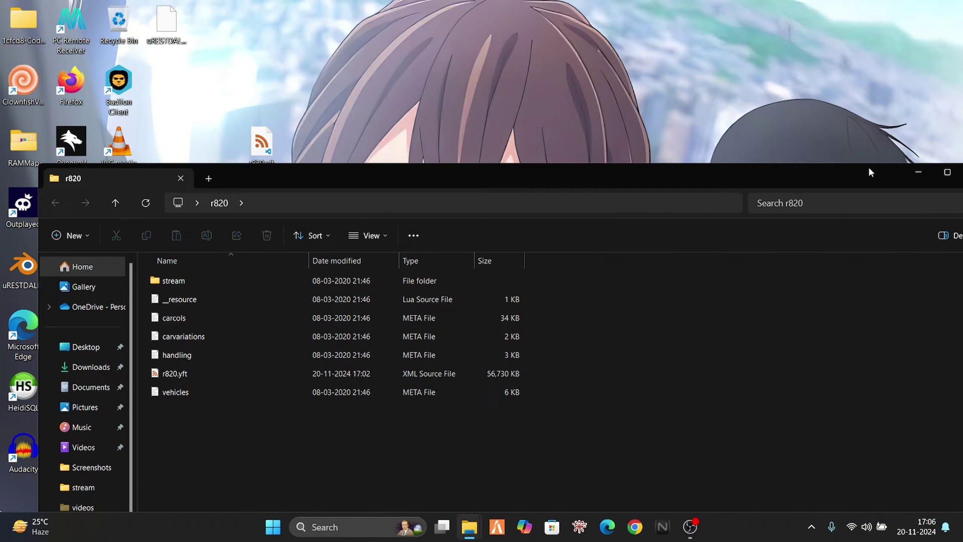
left_click(915, 168)
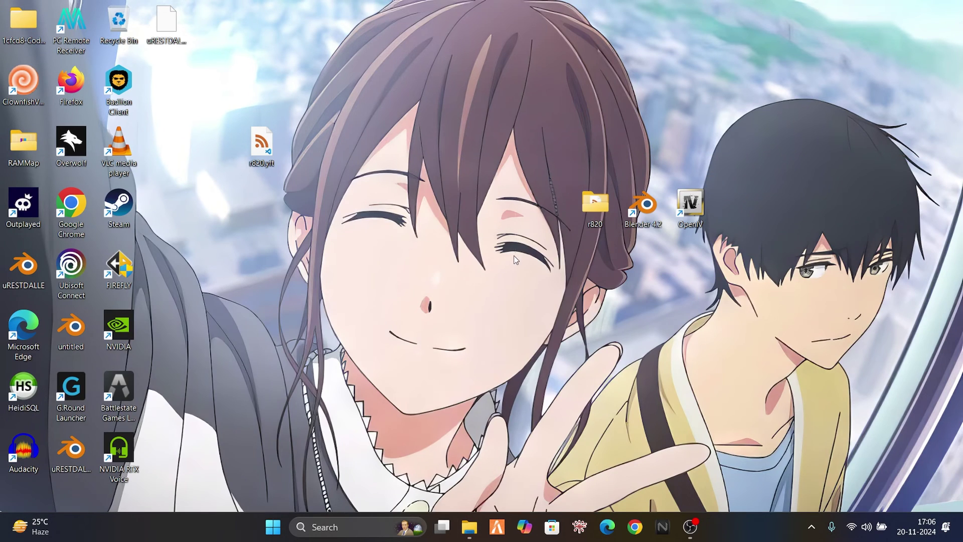
left_click_drag(263, 146, 404, 205)
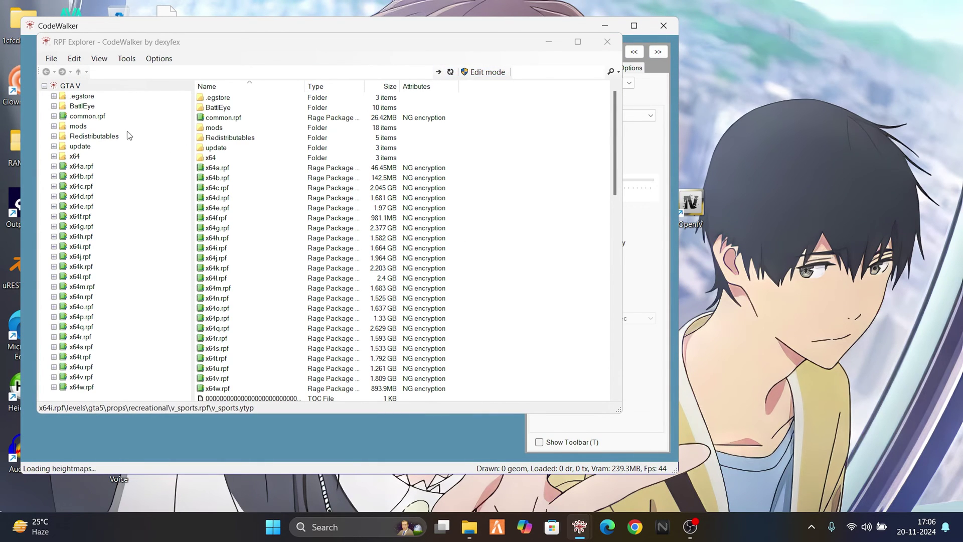
Open the mods folder and switch CodeWalker into edit mode
left_click(80, 126)
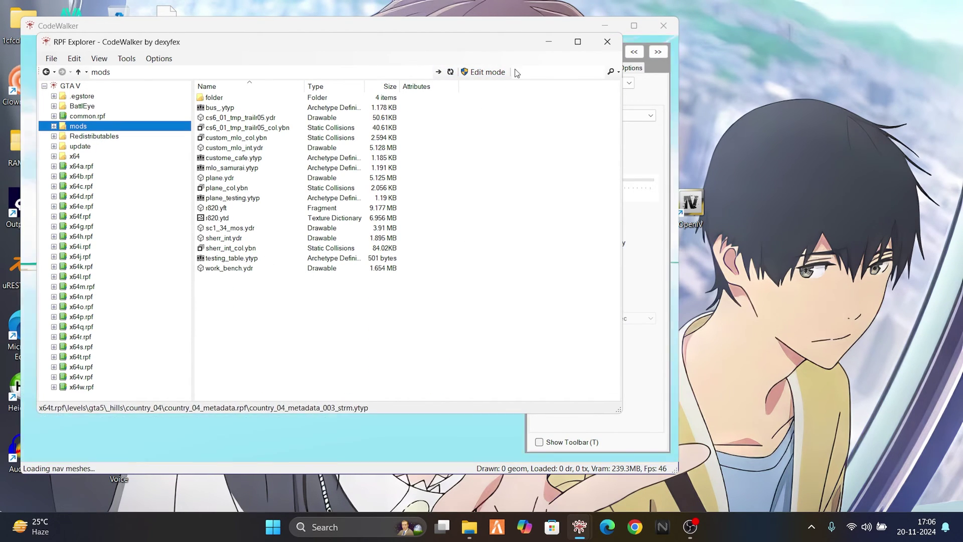
left_click(485, 72)
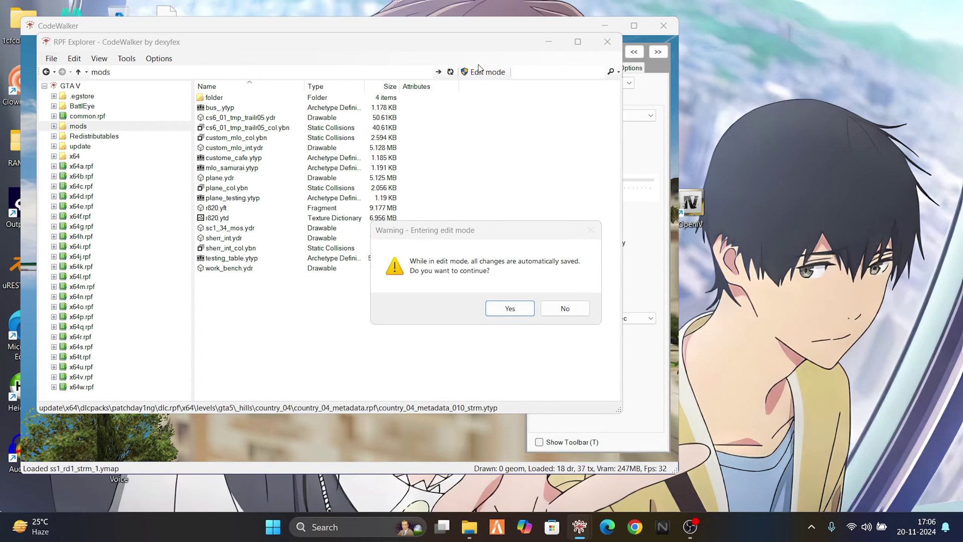
left_click(519, 308)
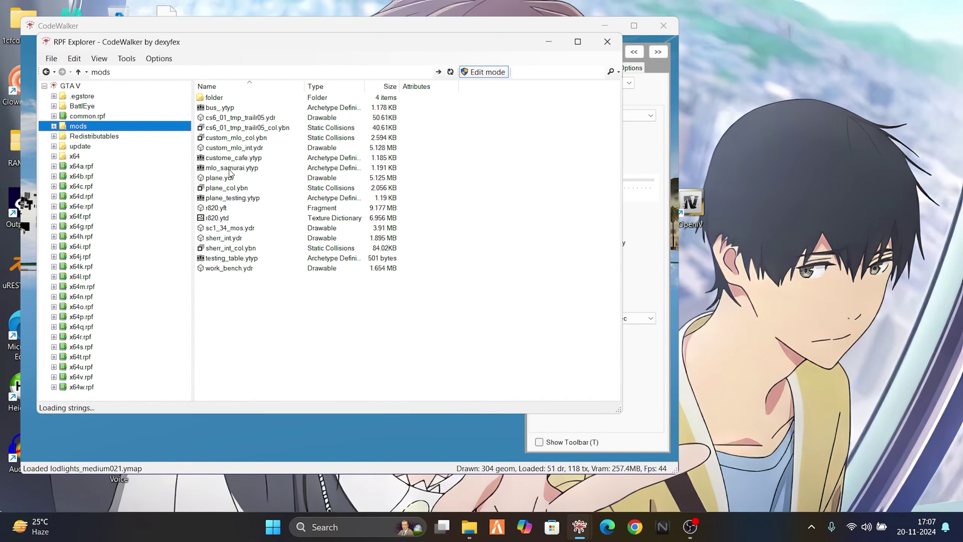
Delete the old r820.yft and r820.ytd files from the mods folder
left_click(223, 208)
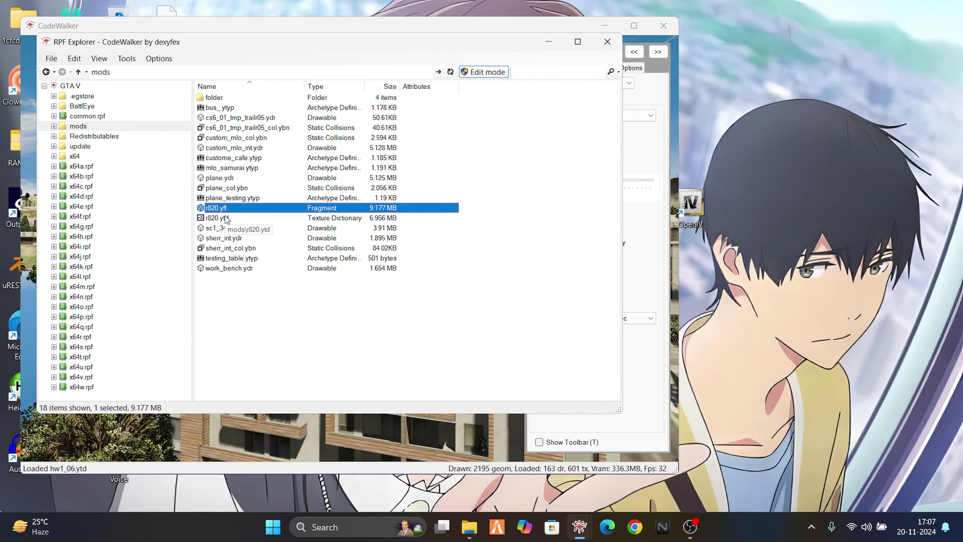
left_click(223, 218, "shift")
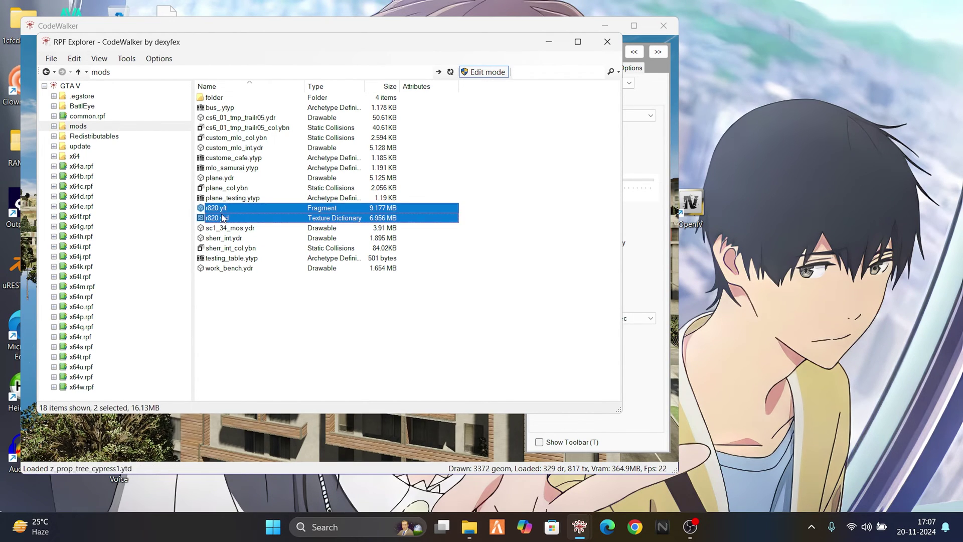
key("Delete")
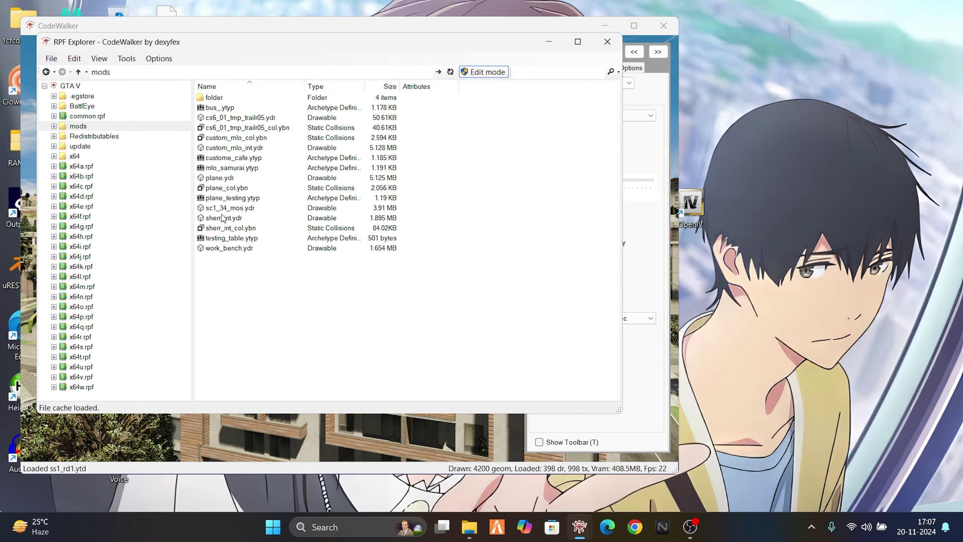
left_click_drag(564, 32, 773, 51)
Move the CodeWalker windows aside and drag the desktop r820.yft into the mods folder
left_click_drag(496, 48, 634, 53)
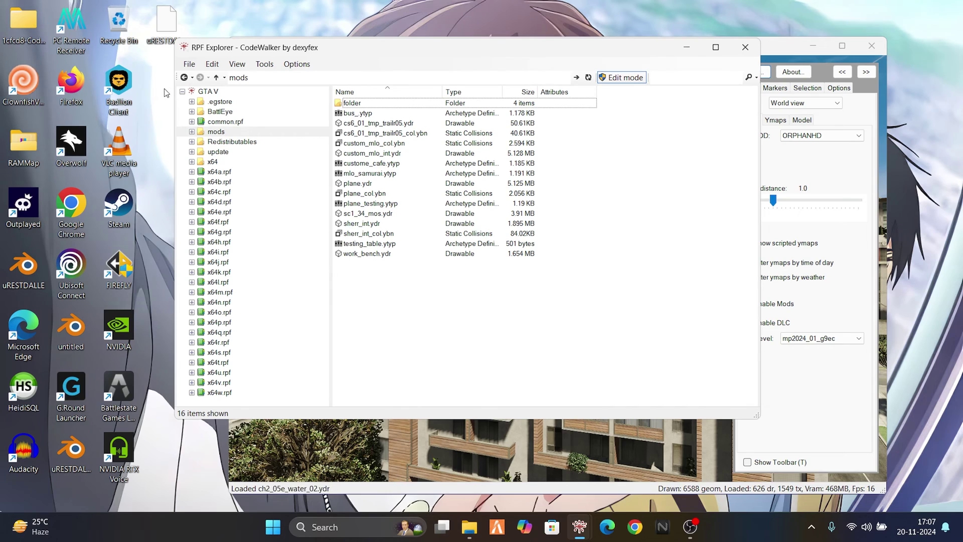
left_click_drag(334, 55, 529, 100)
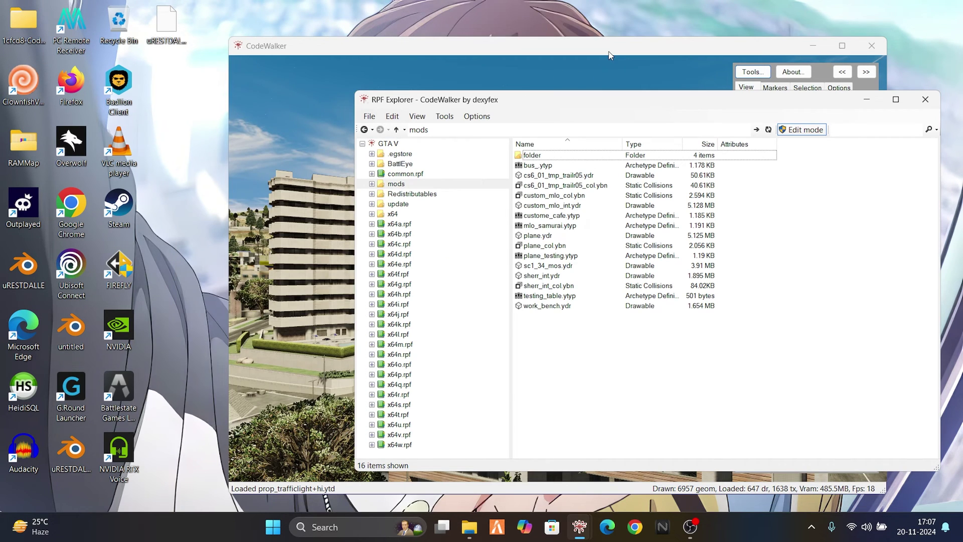
left_click_drag(609, 55, 694, 242)
key("super+d")
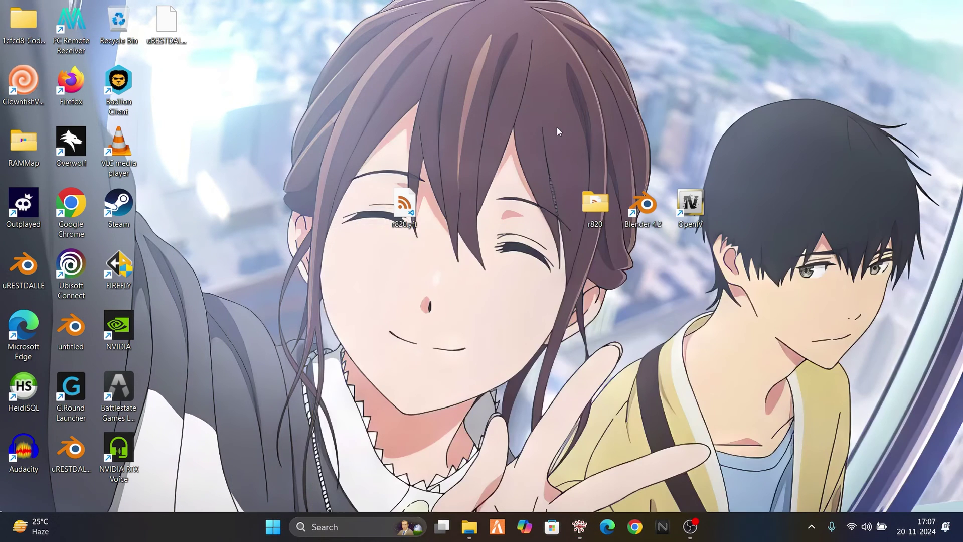
left_click_drag(446, 210, 606, 358)
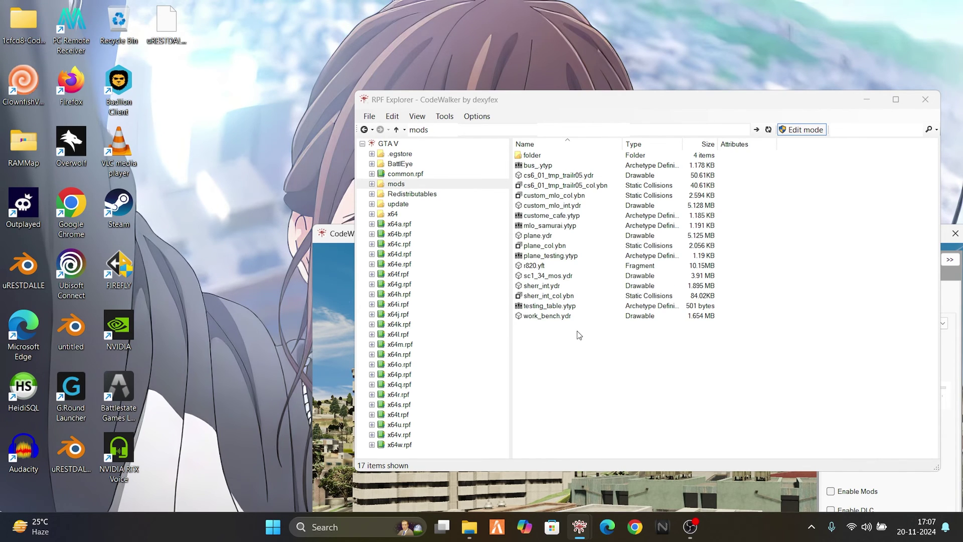
Open r820.yft in the model viewer and orbit from the rear to a head-on front view
left_click(544, 271)
double_click(544, 266)
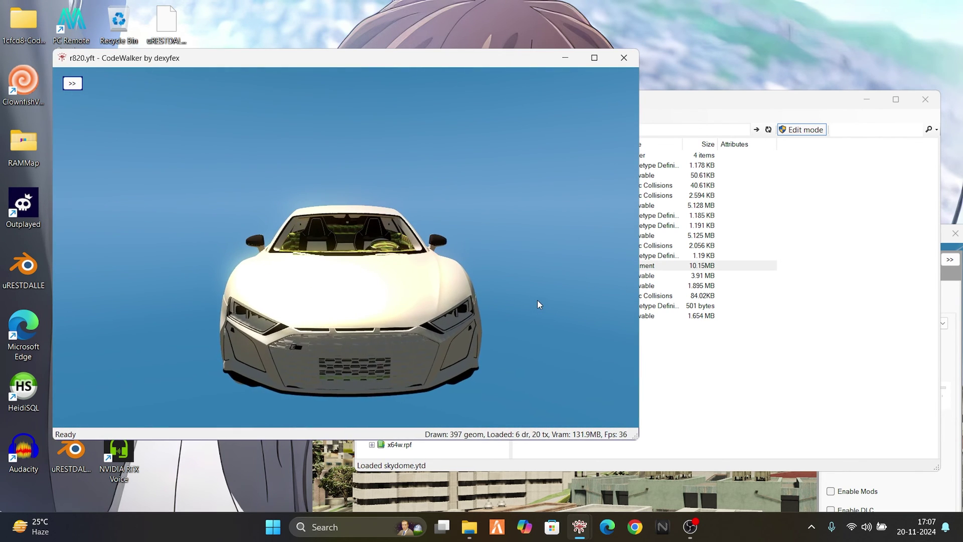
left_click_drag(537, 301, 494, 250)
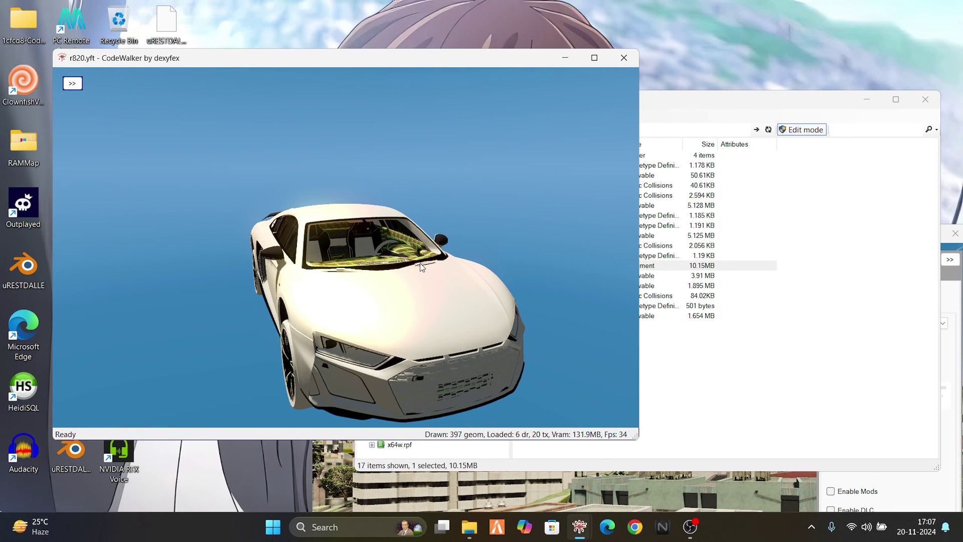
left_click_drag(421, 266, 299, 267)
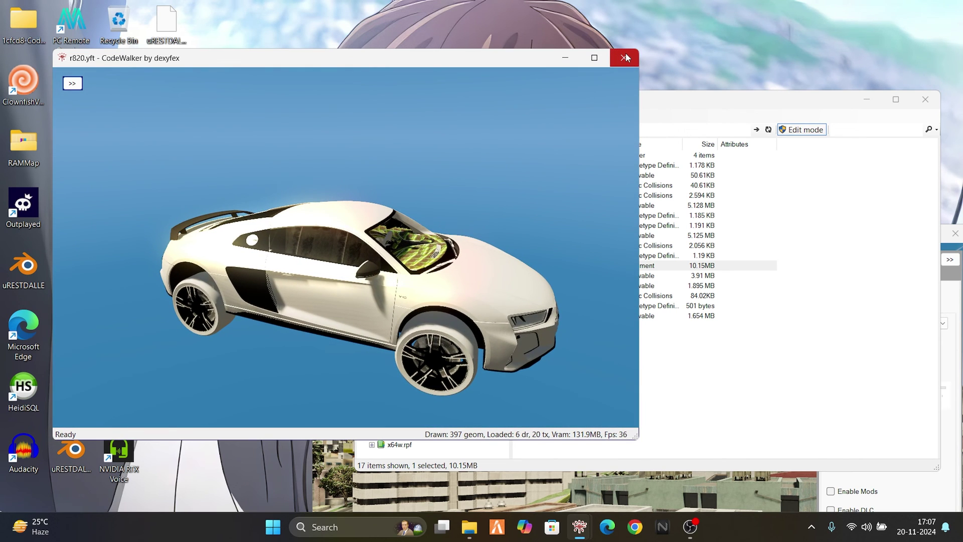
left_click_drag(537, 236, 394, 254)
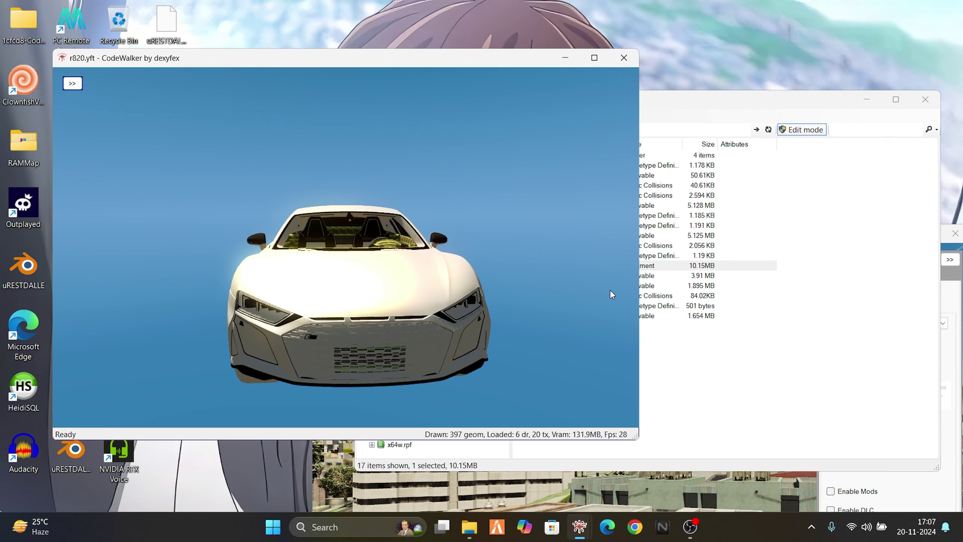